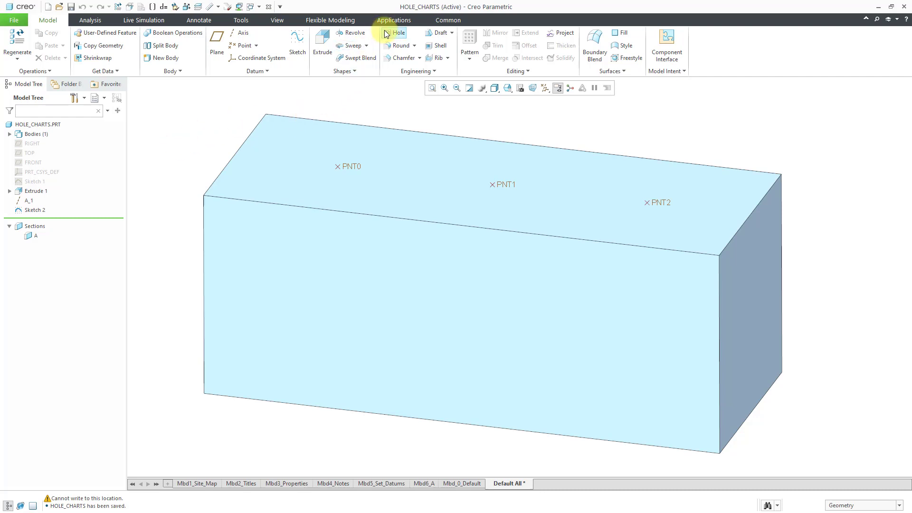
Start a Standard tapped hole with UNC thread type and 1/2-13 screw size
left_click(398, 35)
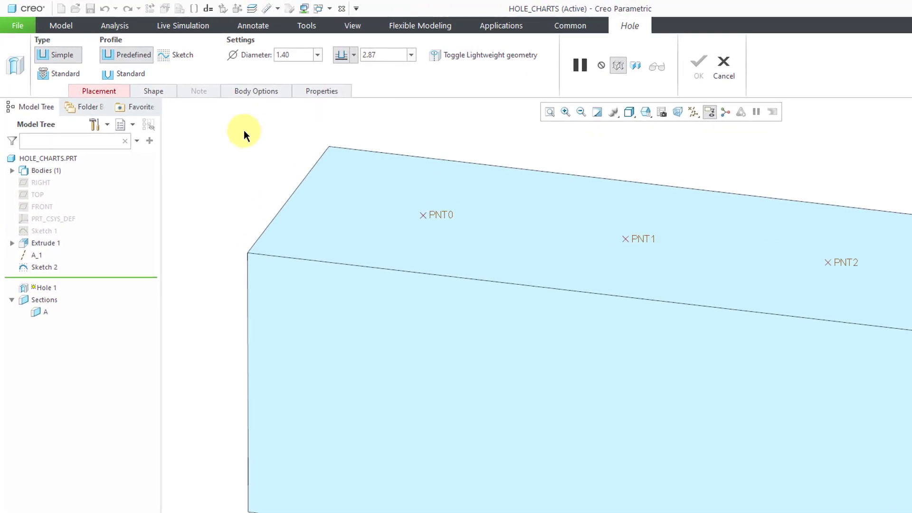
left_click(65, 72)
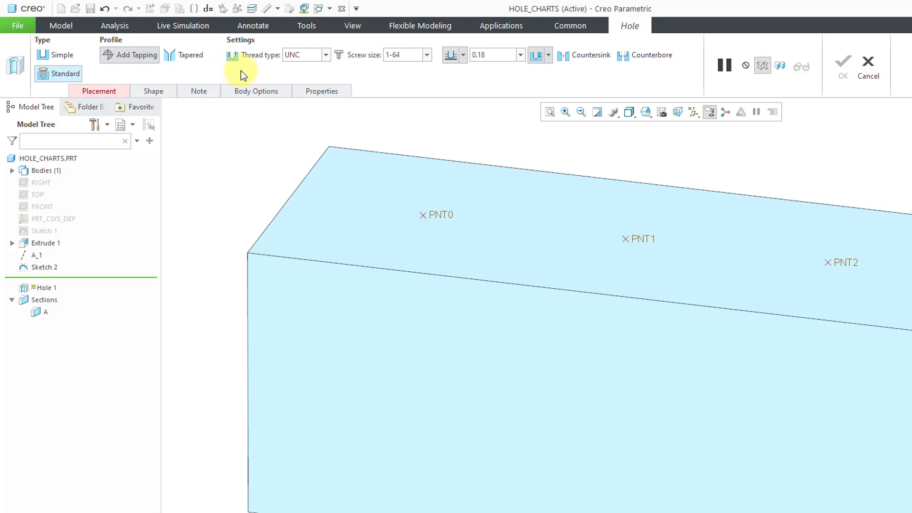
left_click(326, 55)
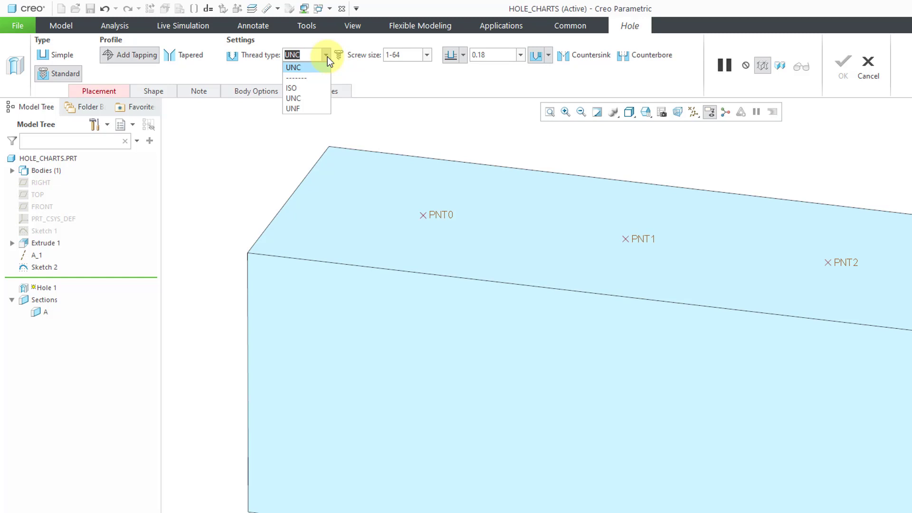
left_click(311, 100)
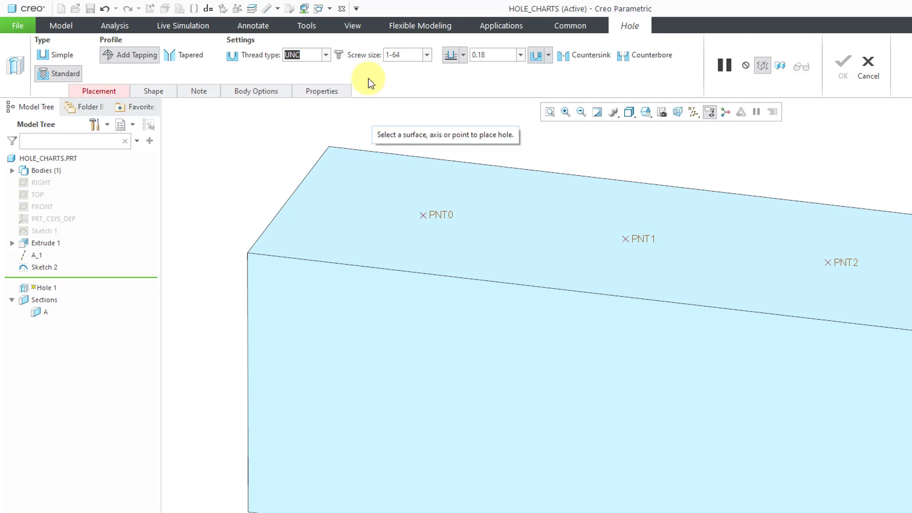
left_click(428, 55)
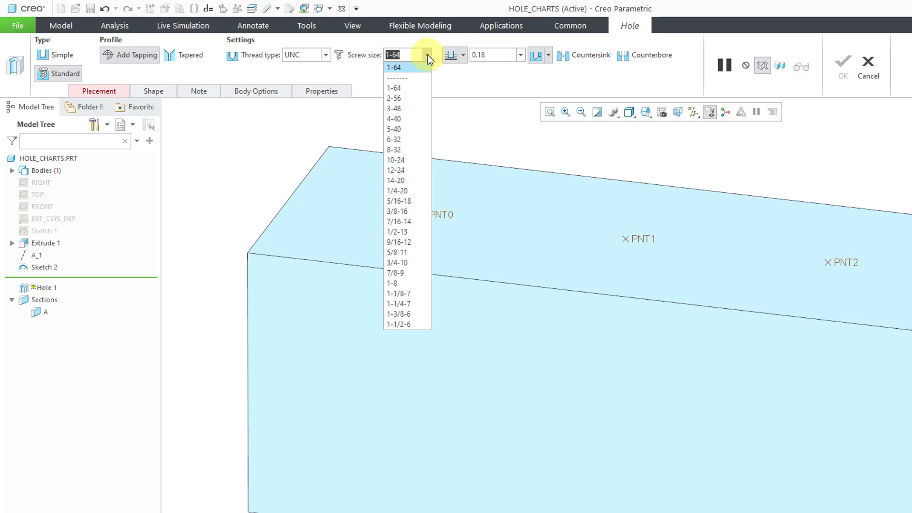
left_click(399, 231)
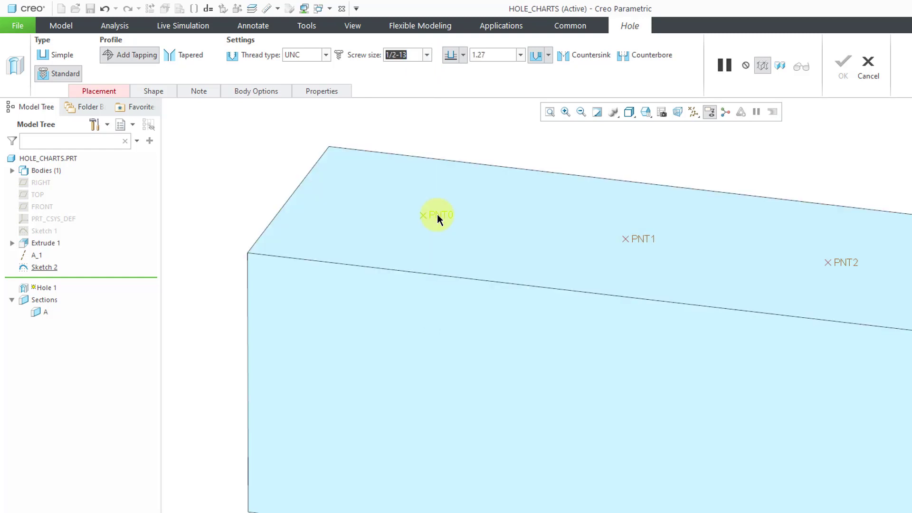
Place the 1/2-13 UNC hole on PNT0, add a counterbore, and finish it
left_click(437, 214)
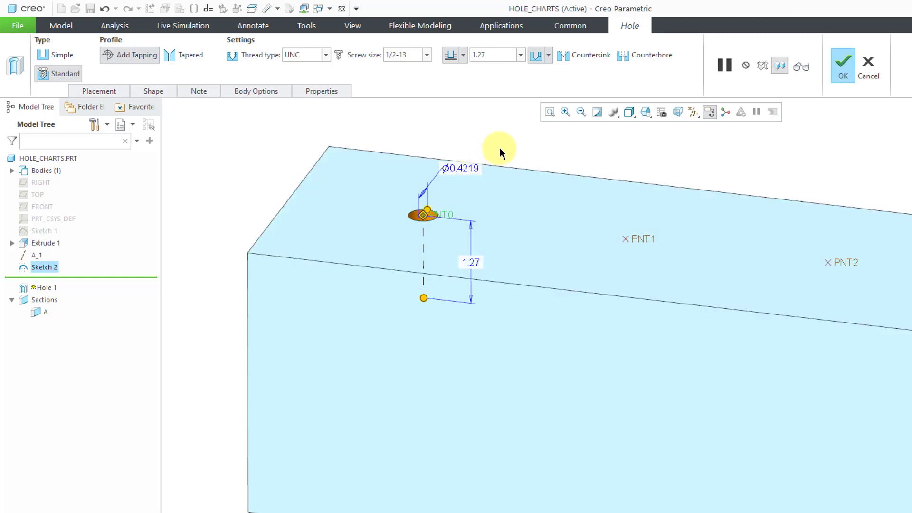
left_click(158, 91)
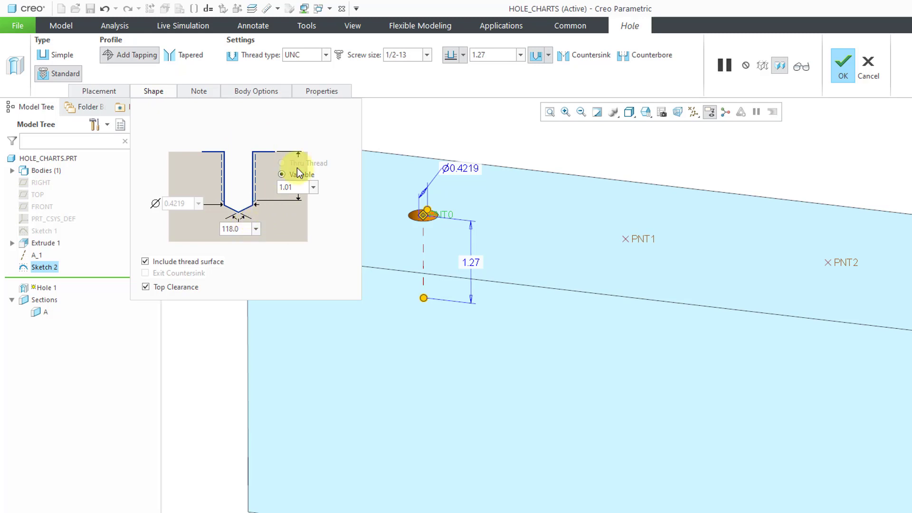
left_click(623, 59)
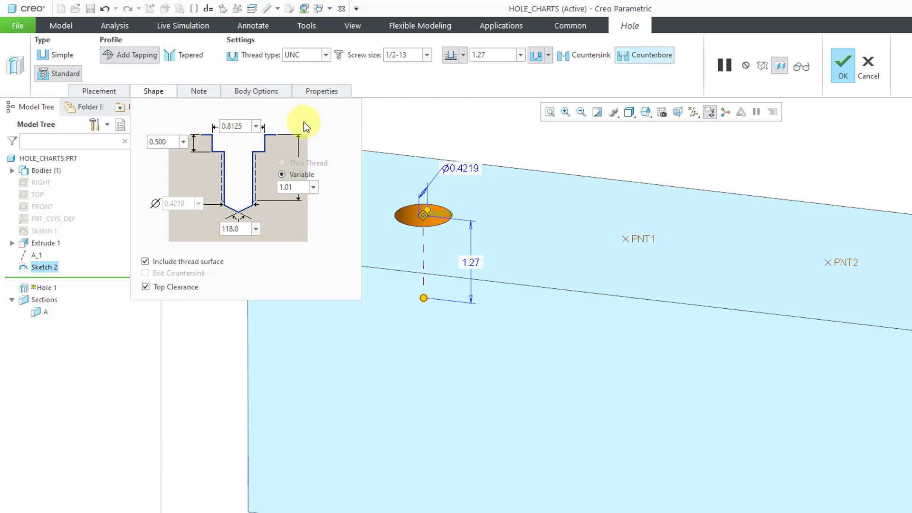
left_click(843, 69)
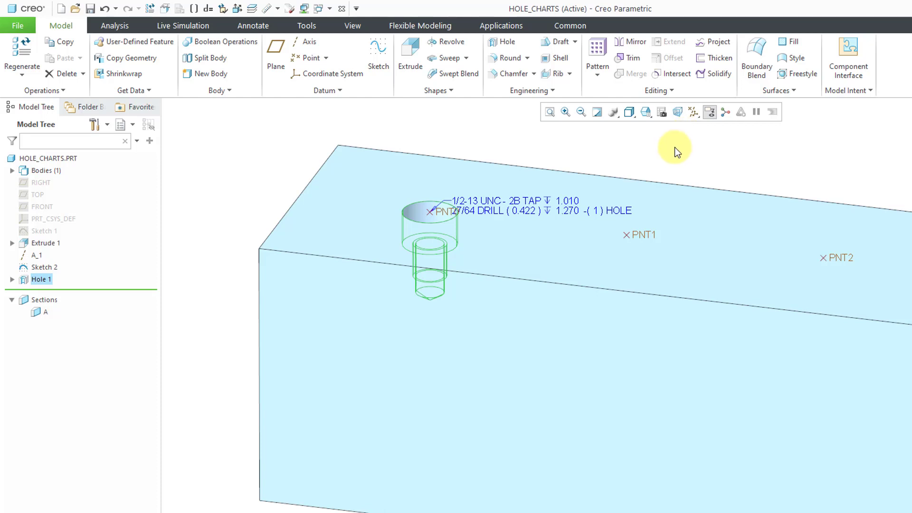
Start a second Standard hole with ISO thread type and M10x1 screw size
left_click(670, 148)
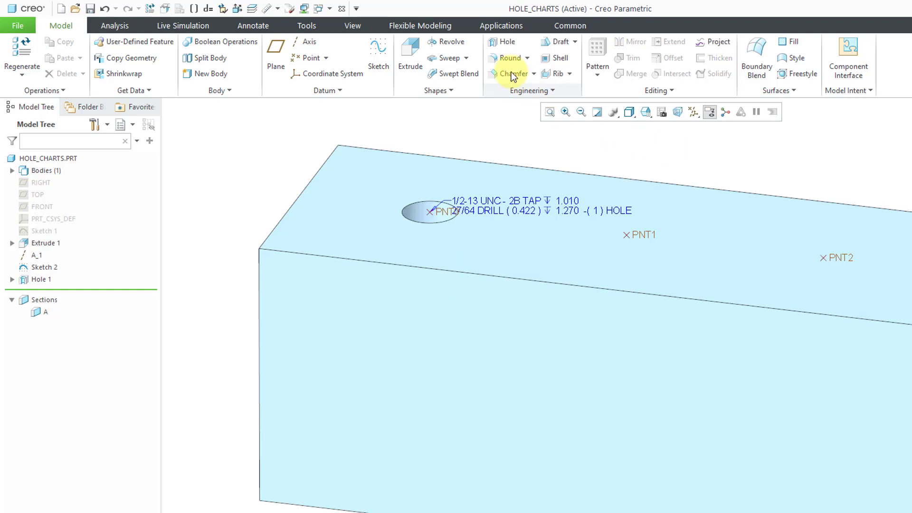
left_click(506, 44)
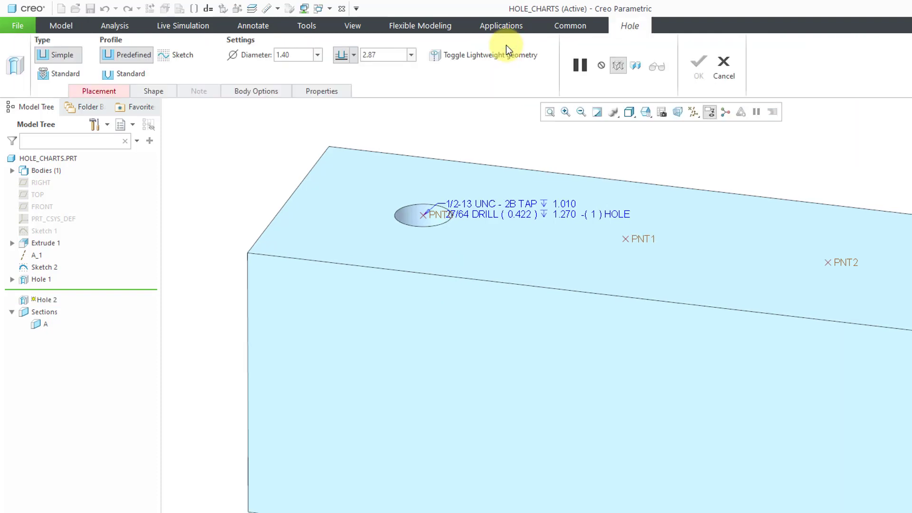
left_click(63, 72)
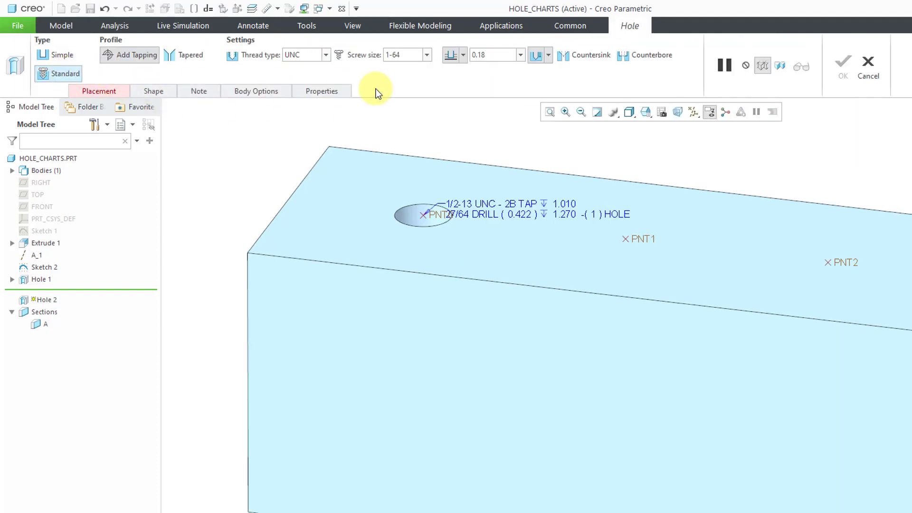
left_click(328, 55)
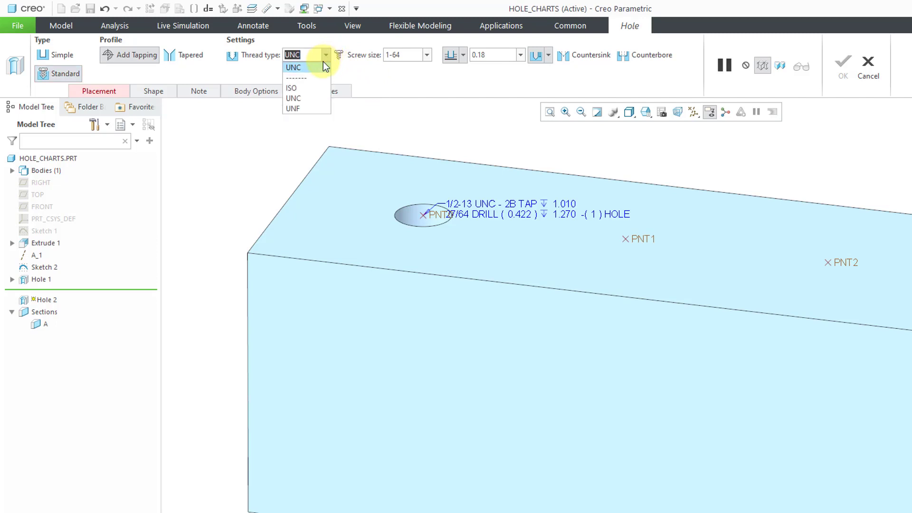
left_click(317, 89)
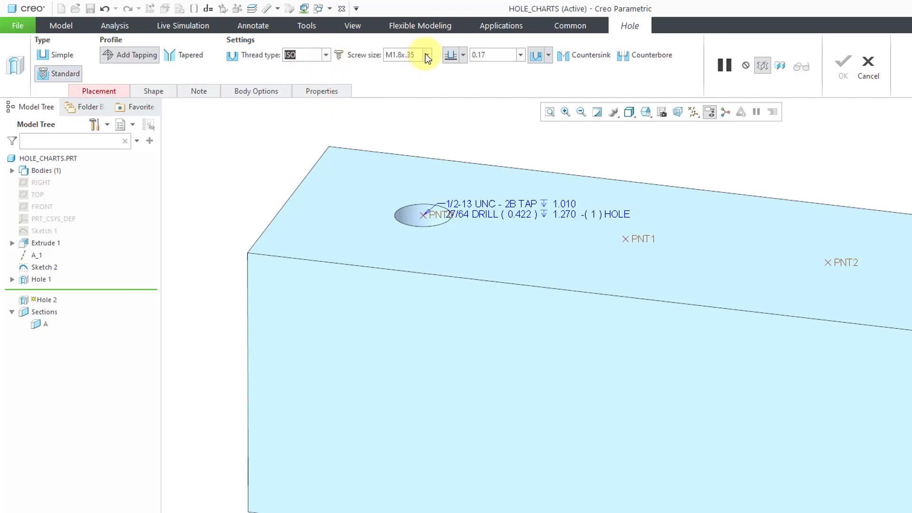
left_click(426, 53)
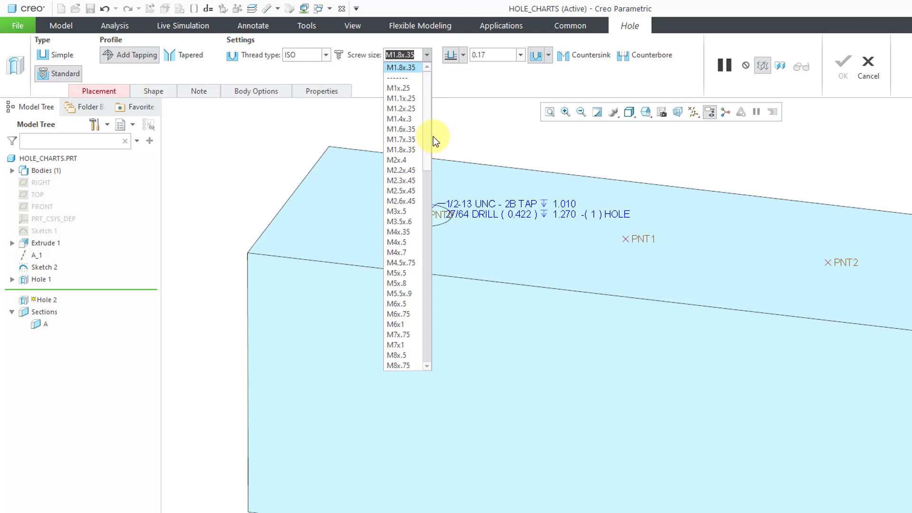
left_click_drag(428, 136, 420, 174)
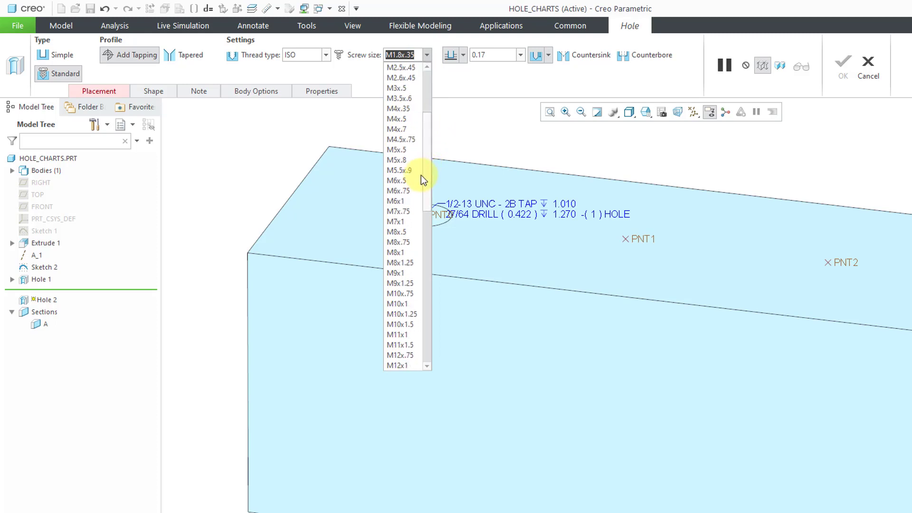
left_click(410, 303)
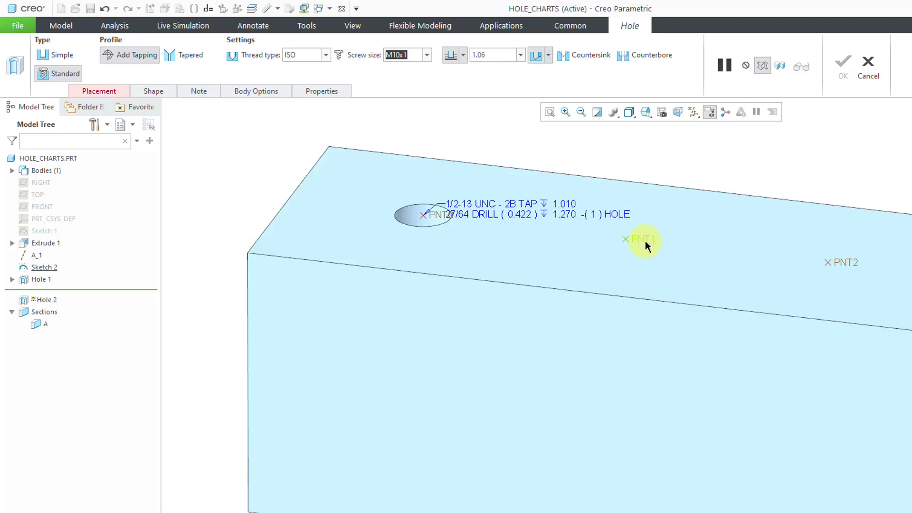
Place the M10x1 hole on PNT1 with a countersink and finish it
left_click(645, 237)
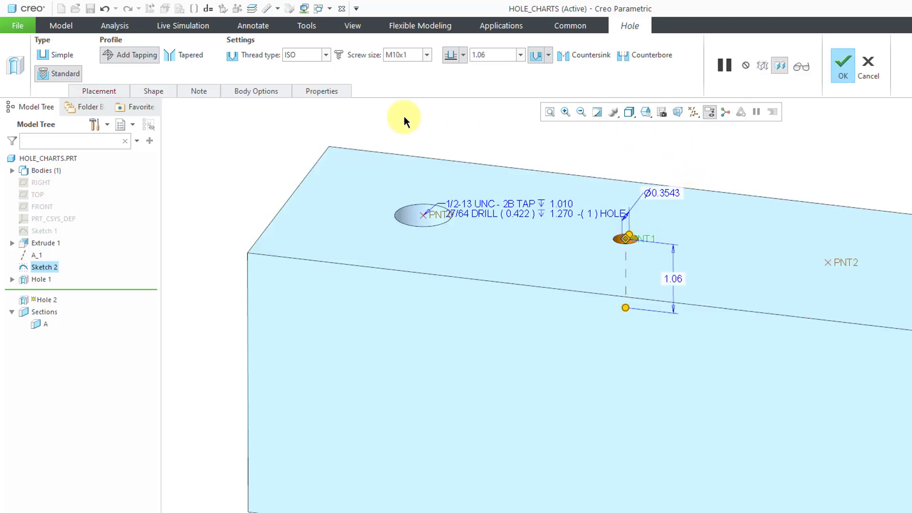
left_click(151, 92)
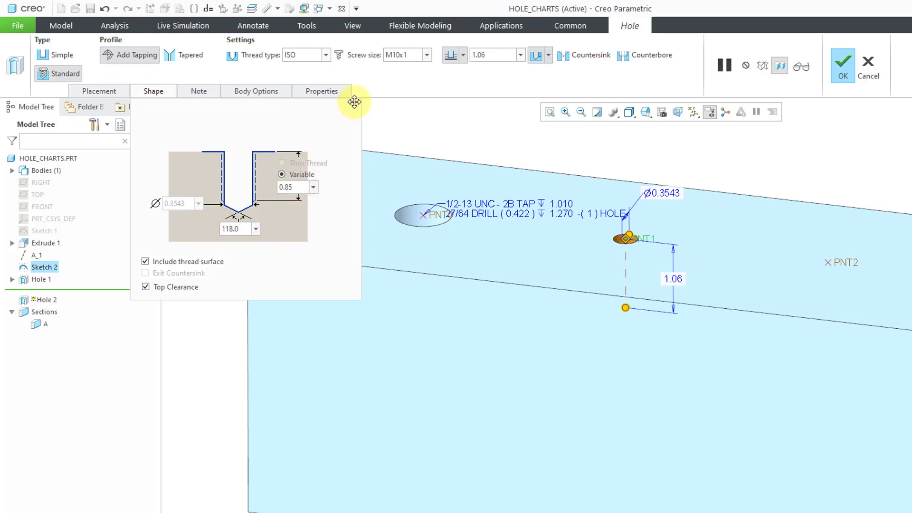
left_click(570, 56)
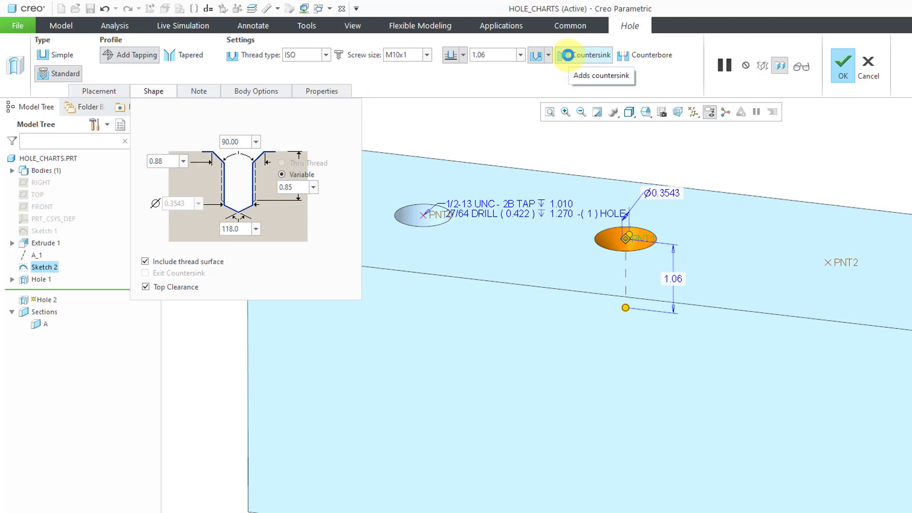
left_click(844, 65)
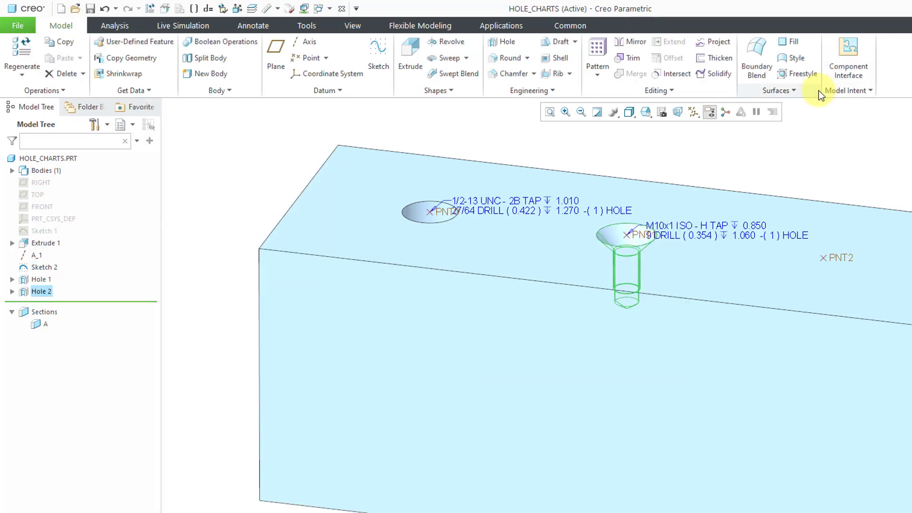
left_click(720, 167)
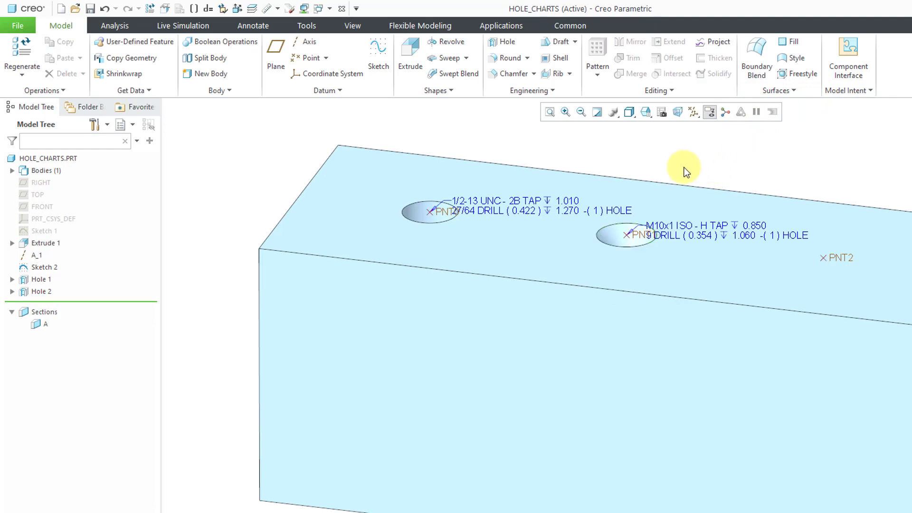
Start a Standard tapered hole with NPT thread type and 3/8-18 screw size
left_click(505, 46)
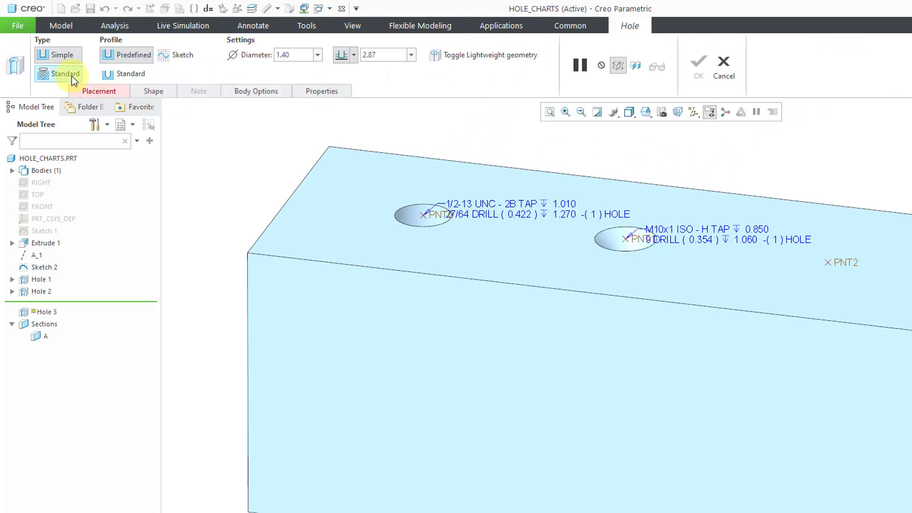
left_click(72, 75)
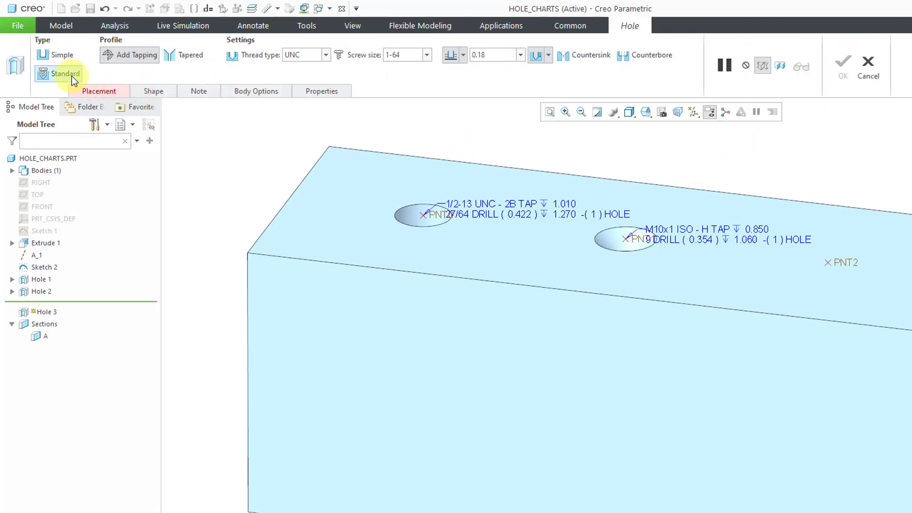
left_click(184, 59)
left_click(326, 56)
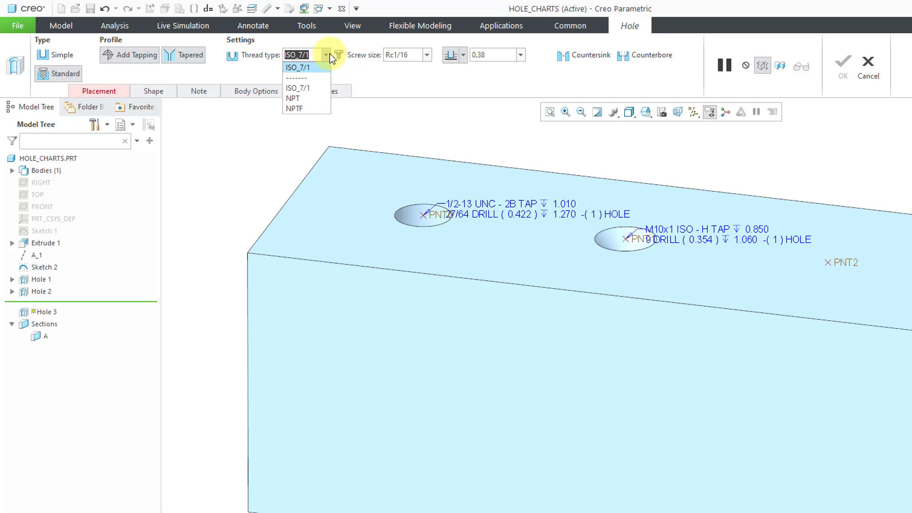
left_click(319, 100)
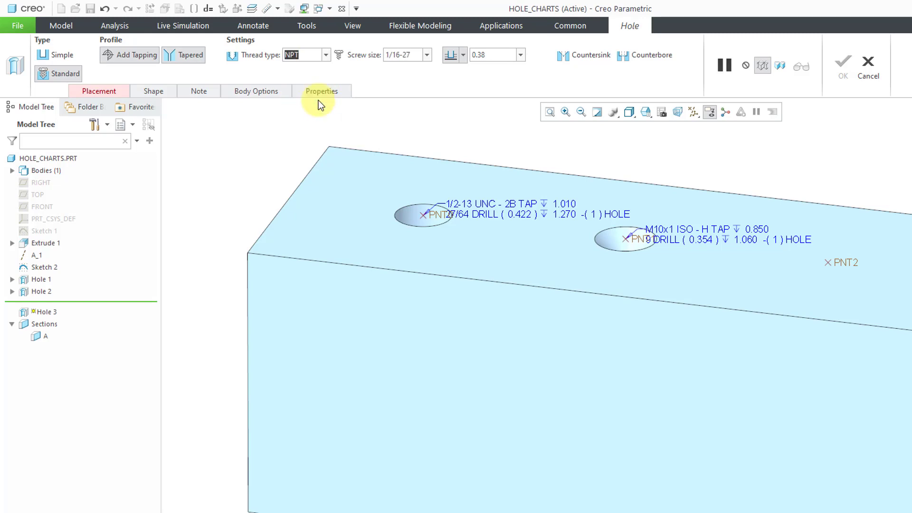
left_click(426, 55)
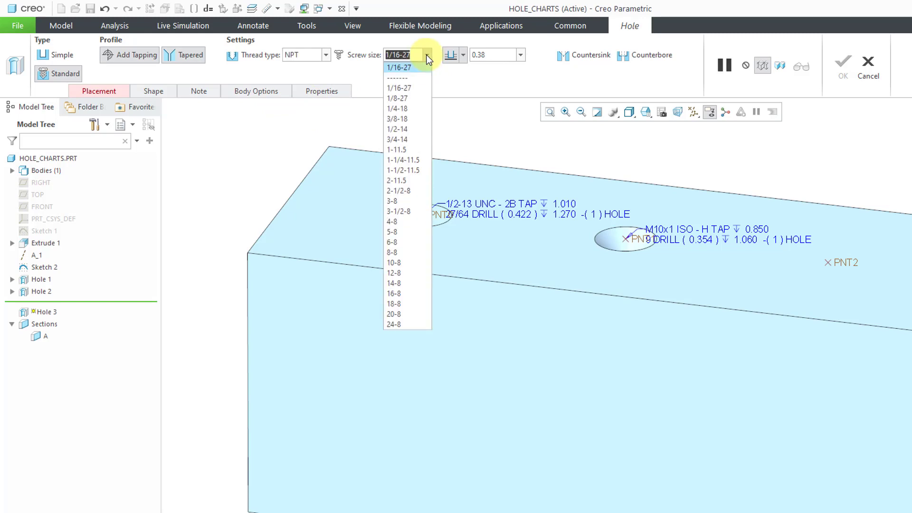
left_click(404, 120)
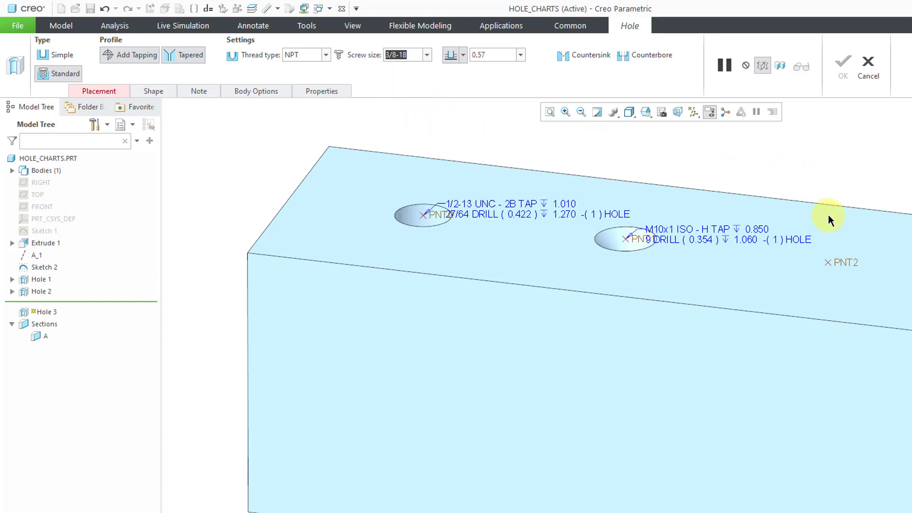
Place the 3/8-18 NPT hole on PNT2 with a counterbore and finish it
left_click(848, 264)
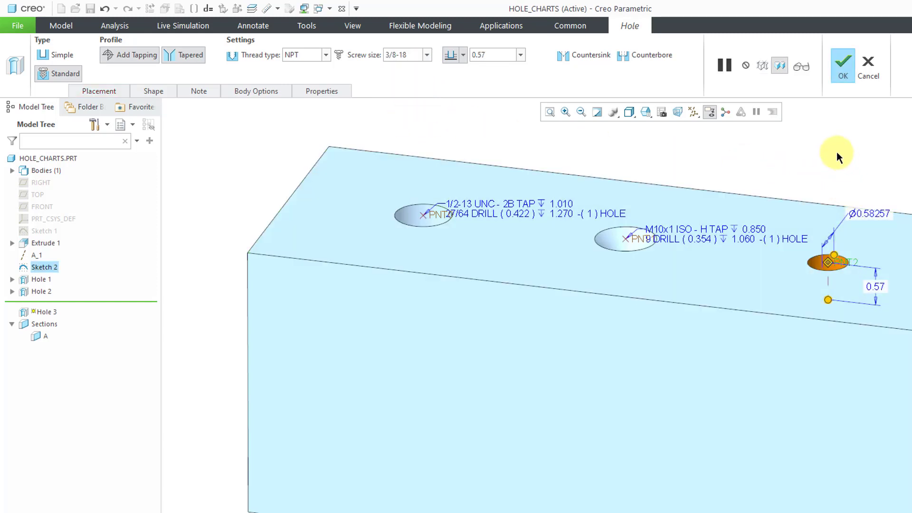
left_click(155, 95)
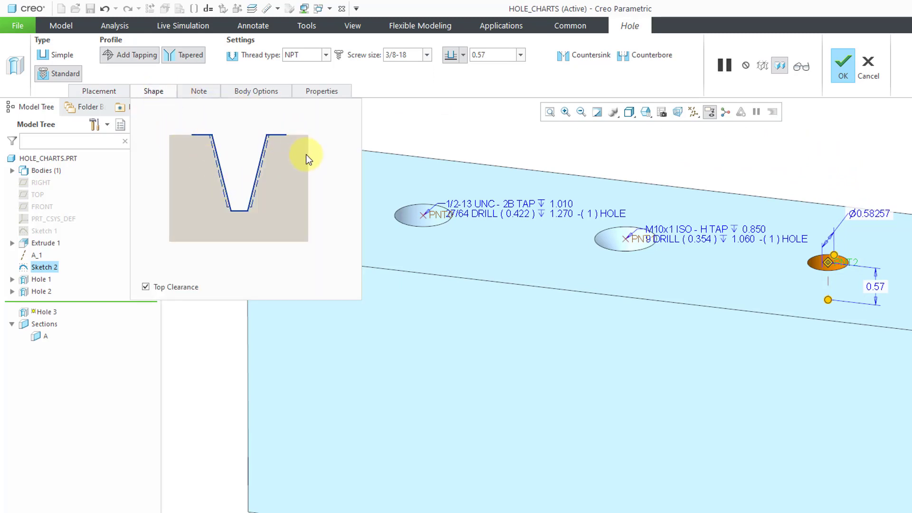
left_click(637, 61)
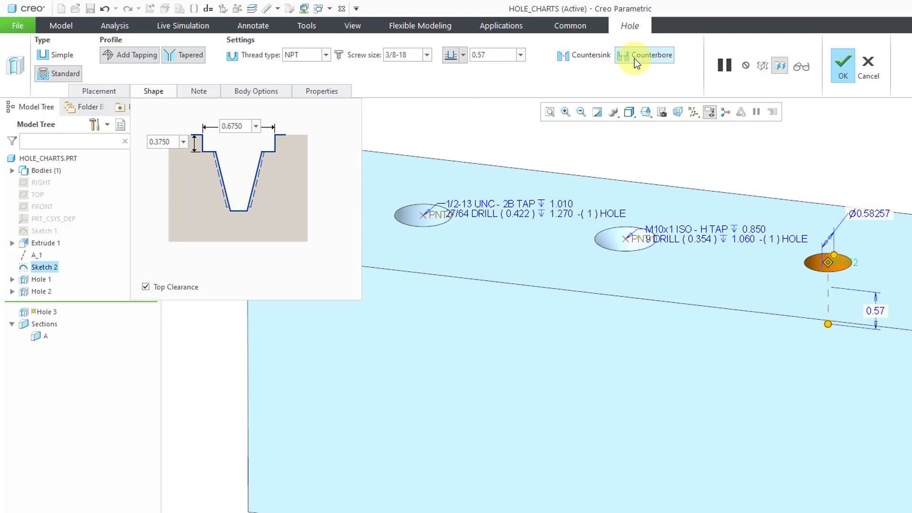
left_click(840, 67)
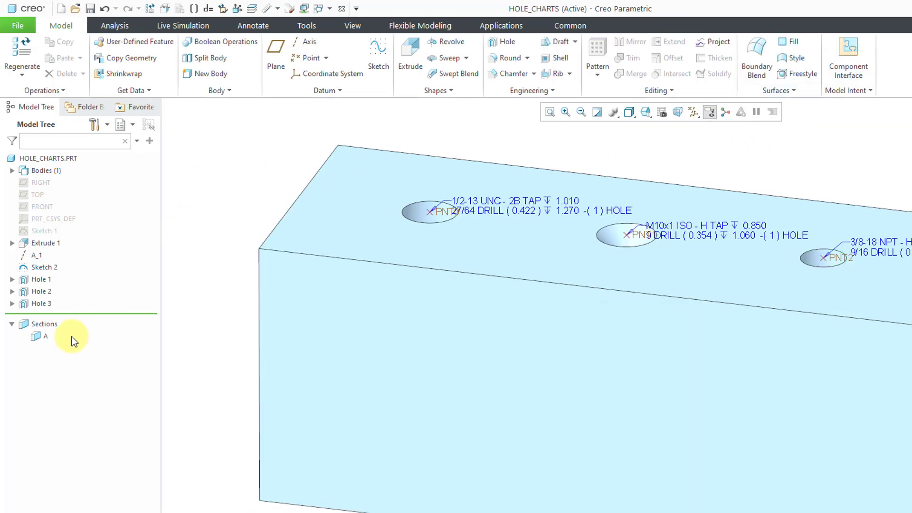
Activate section A to clip the block through the three holes, then deselect it
left_click(44, 337)
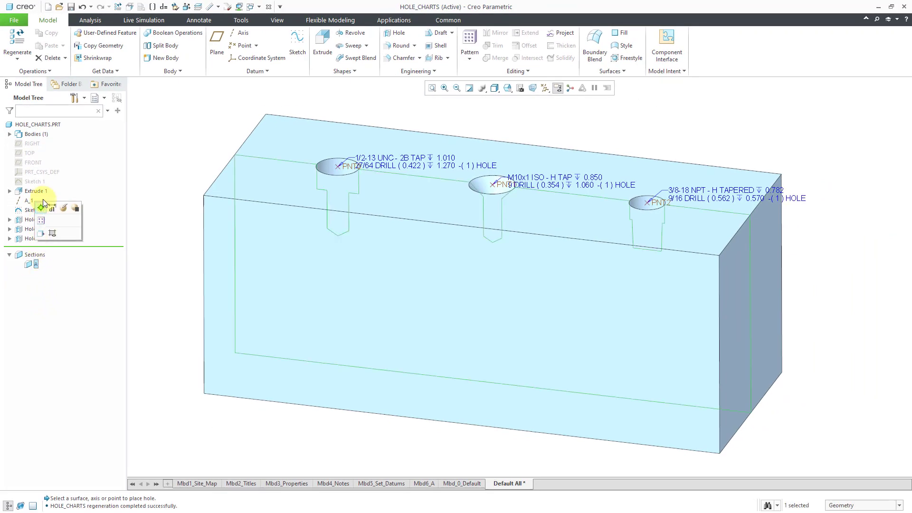
left_click(41, 208)
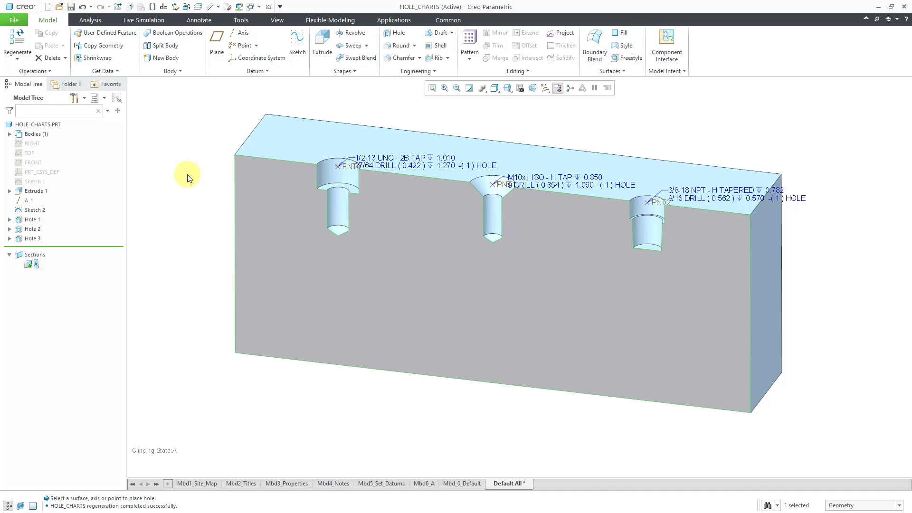
left_click(188, 178)
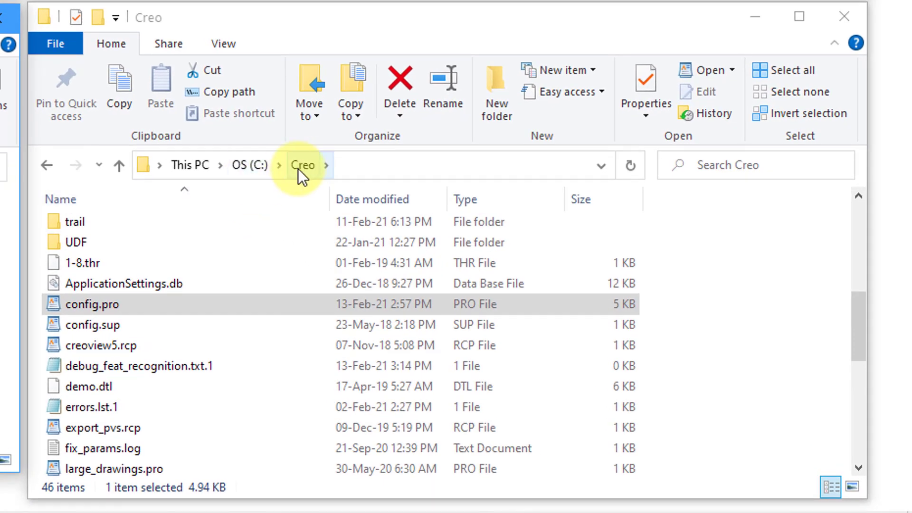
Select config.pro in C:\Creo and scroll the file list back to the top
left_click(133, 308)
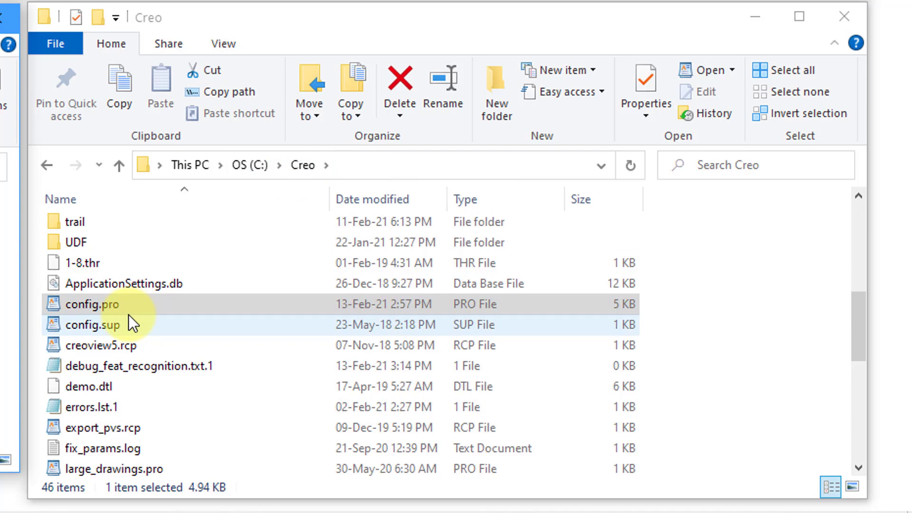
left_click(129, 306)
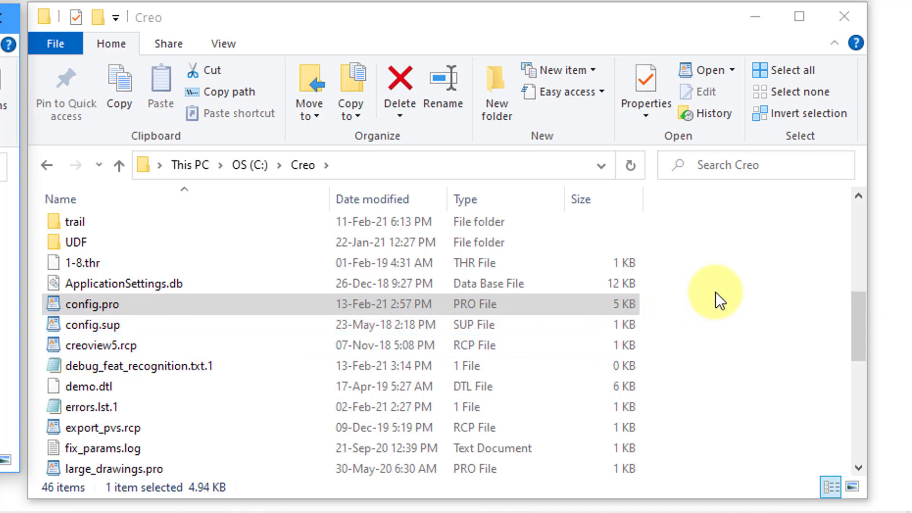
left_click_drag(863, 326, 836, 222)
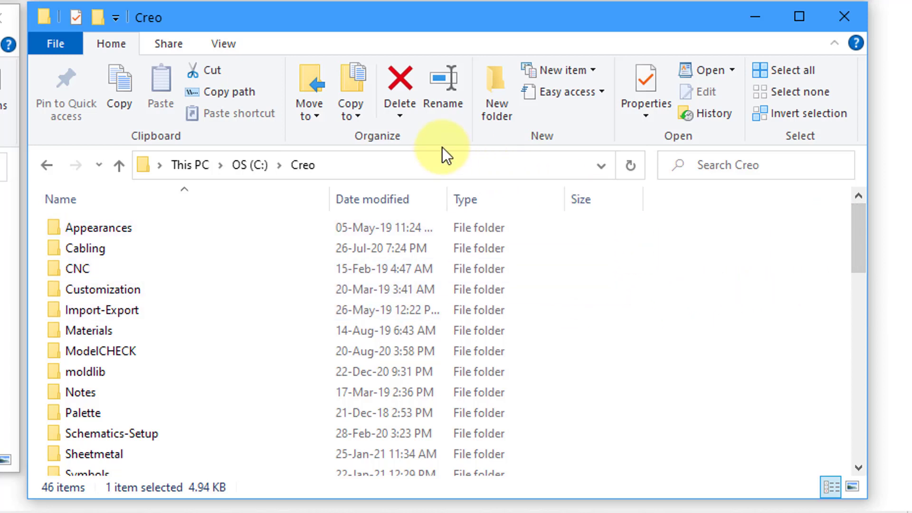
Create a new folder named Holes in C:\Creo and open it
left_click(499, 103)
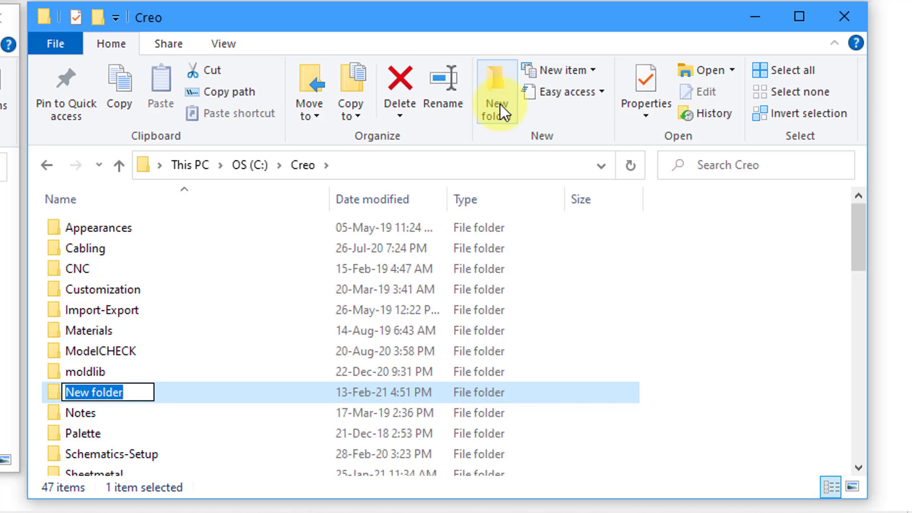
type("Hole")
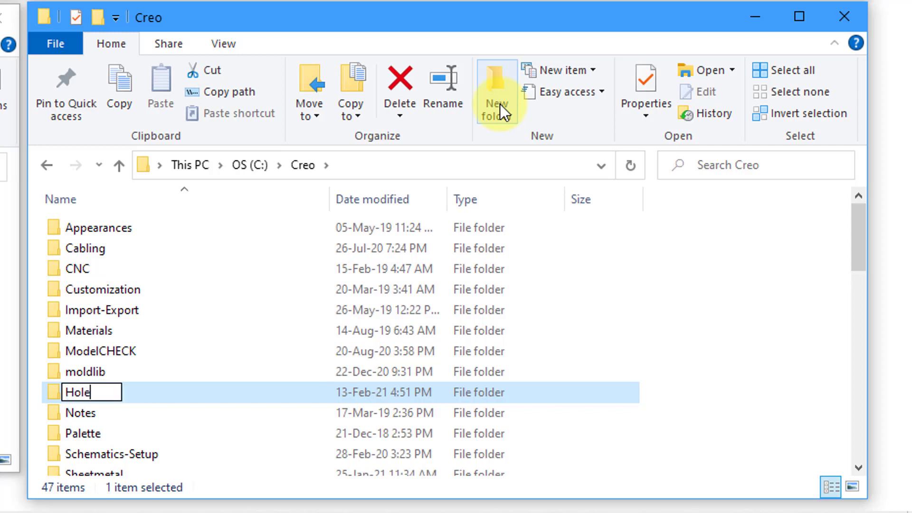
type("s")
key("Return")
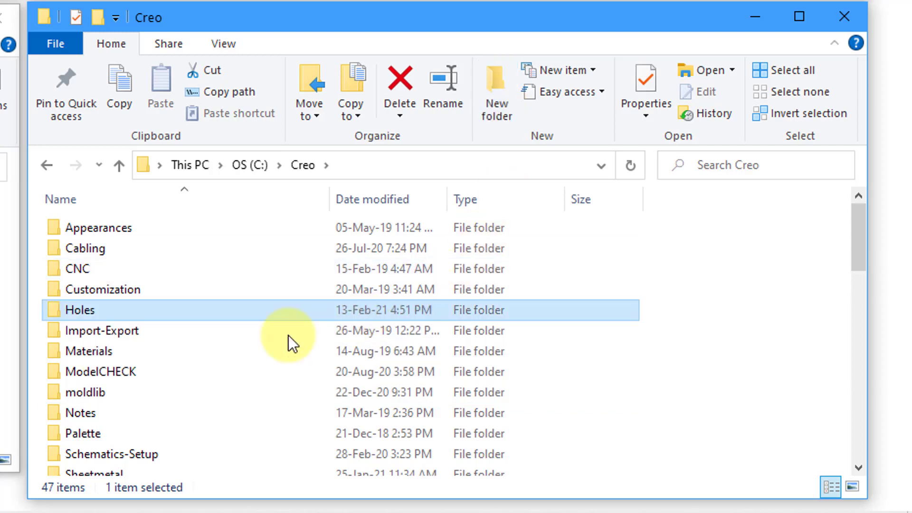
double_click(81, 308)
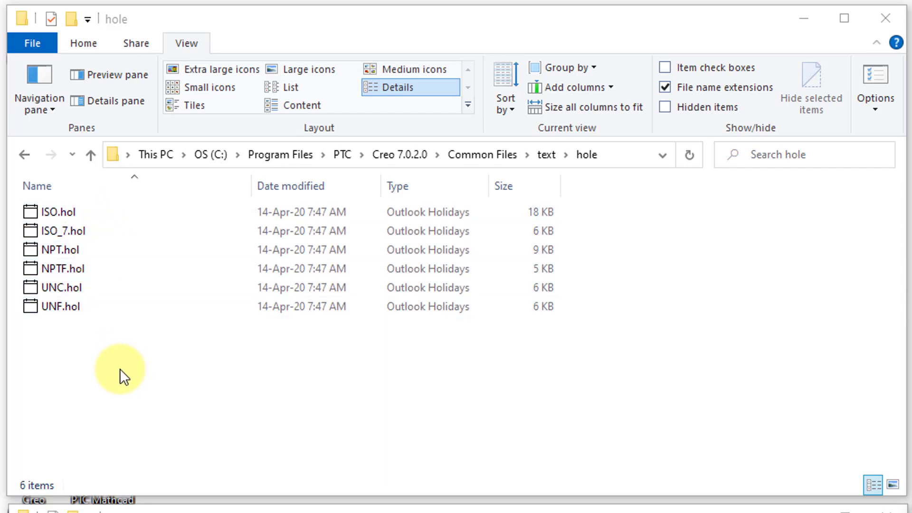
Paste the ISO, ISO_7, NPT, NPTF, UNC and UNF .hol charts into Holes
left_click_drag(143, 379, 50, 213)
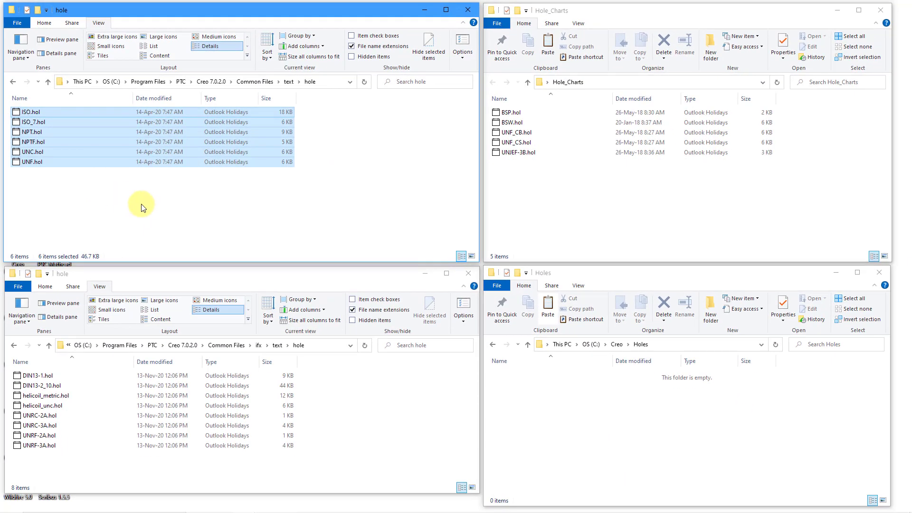
left_click(589, 451)
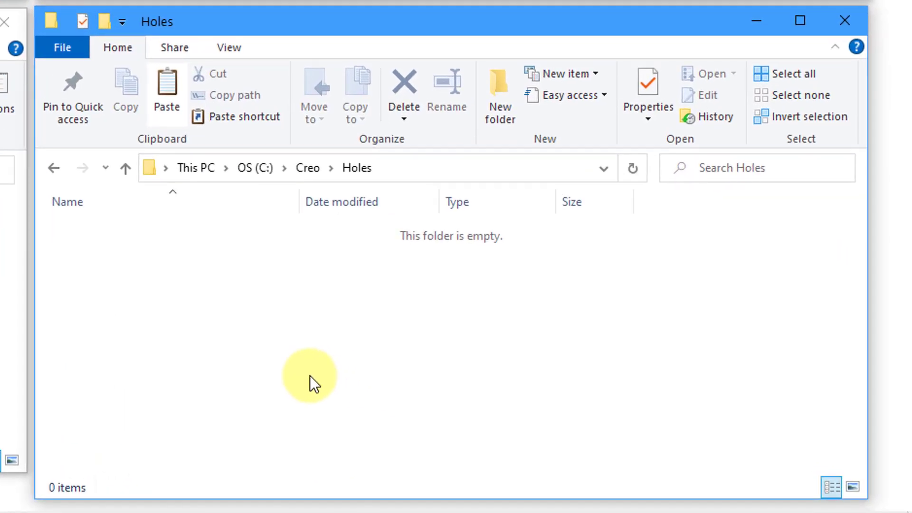
key("ctrl+v")
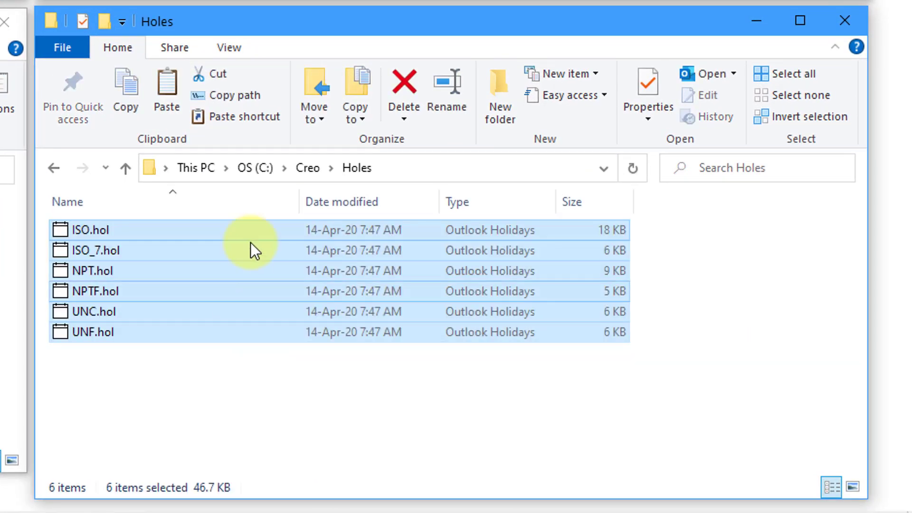
left_click(263, 402)
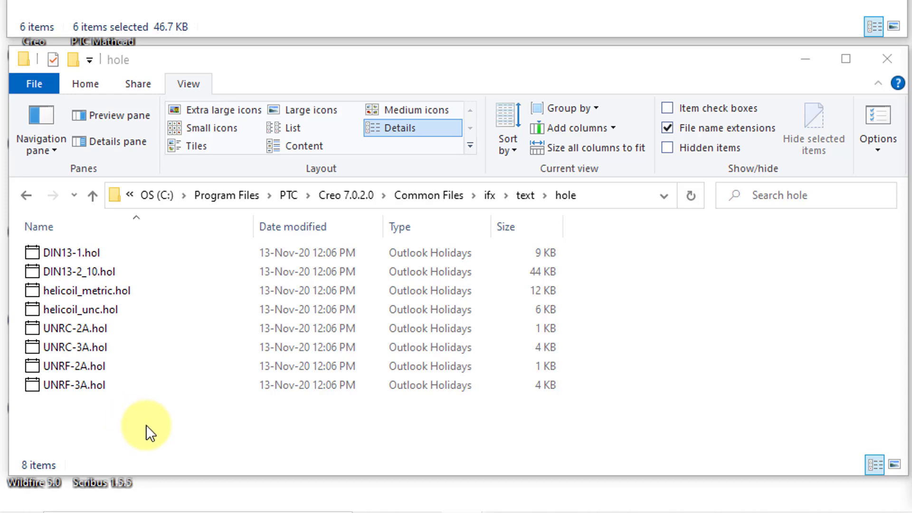
Paste the eight ifx\text\hole .hol charts into Holes, bringing it to 14 files
left_click_drag(146, 425, 72, 253)
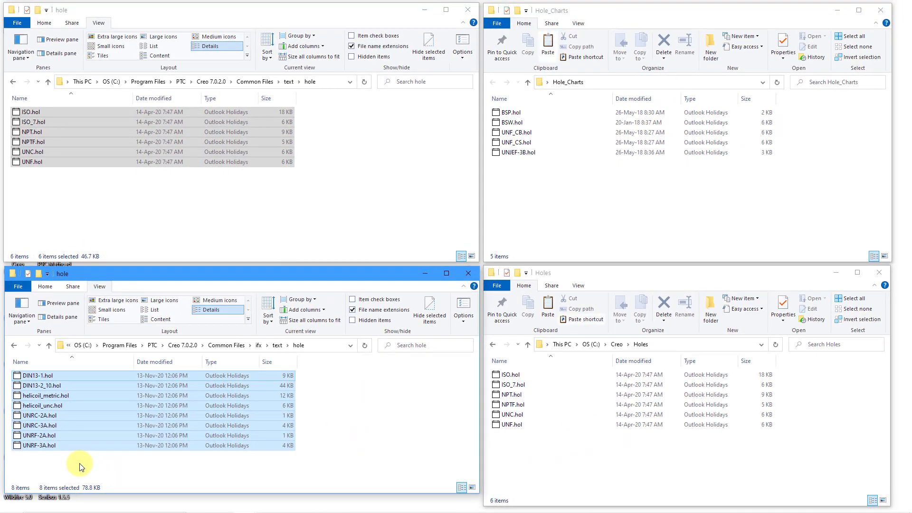
left_click(551, 473)
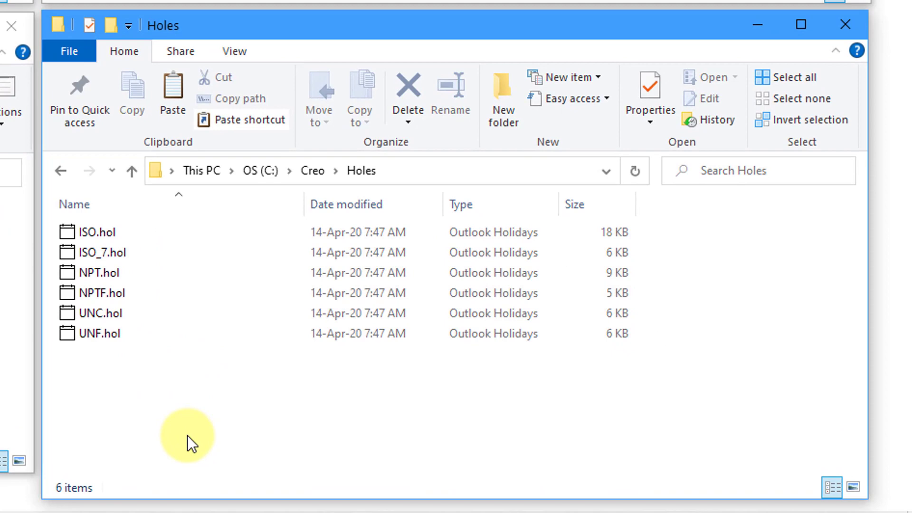
key("ctrl+v")
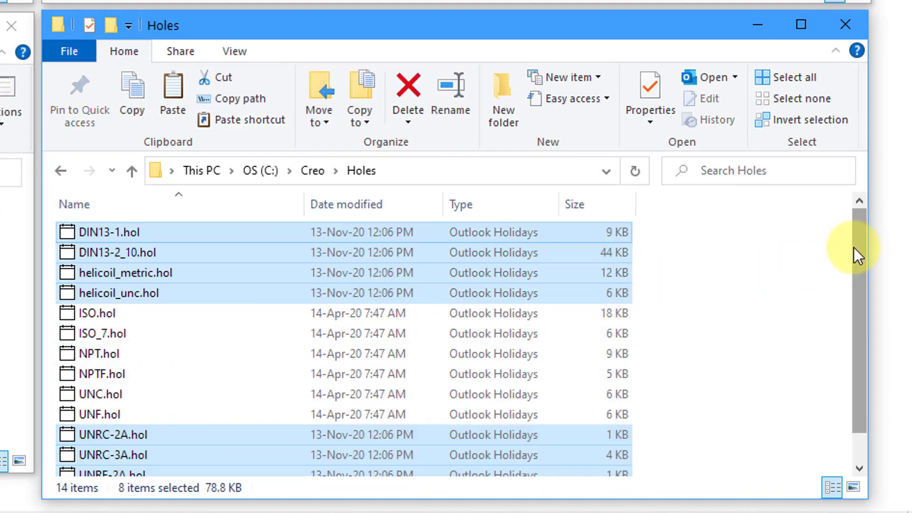
mouse_move(853, 247)
left_mouse_down()
mouse_move(861, 246)
mouse_move(862, 280)
mouse_move(855, 237)
left_mouse_up()
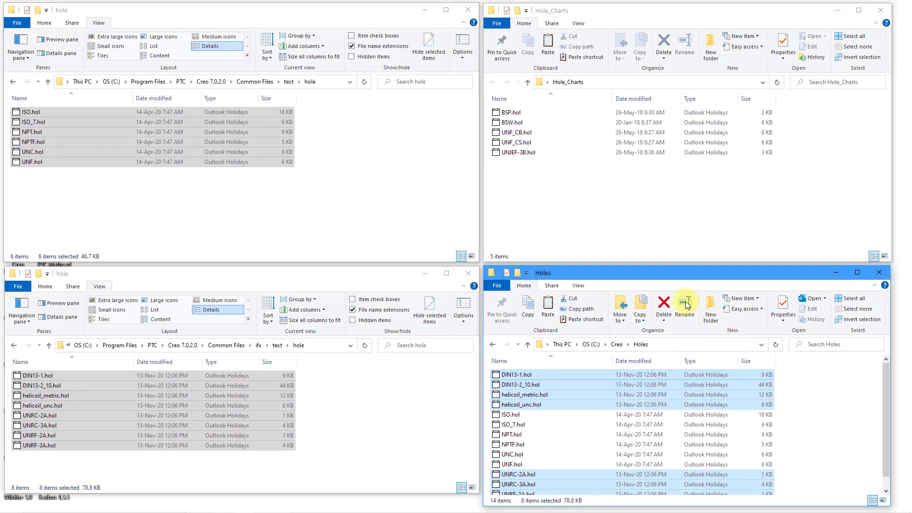
left_click(610, 221)
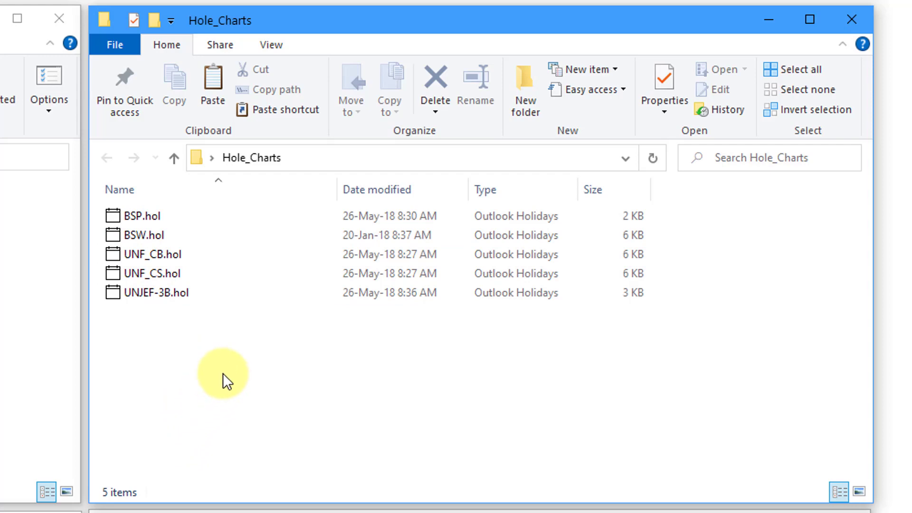
Paste BSP, BSW, UNF_CB, UNF_CS and UNJEF-3B charts into Holes, totalling 19 files
left_click_drag(223, 373, 133, 214)
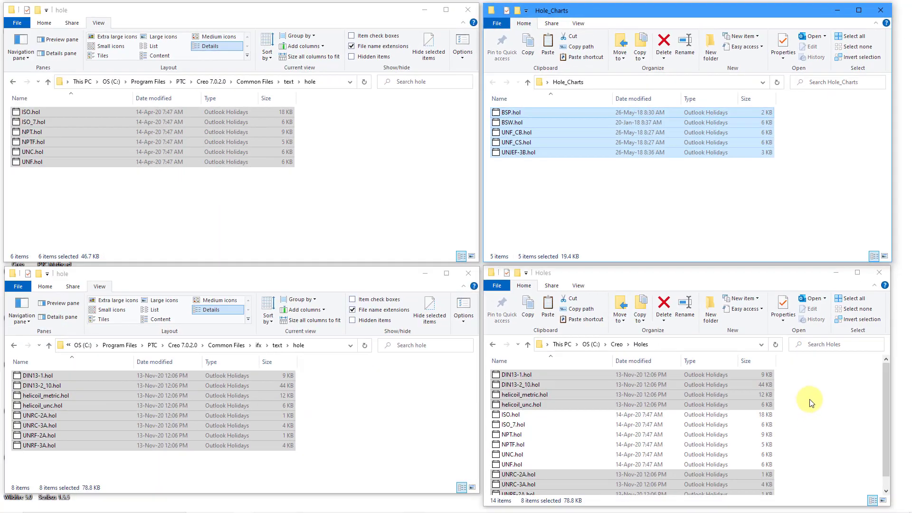
left_click(755, 401)
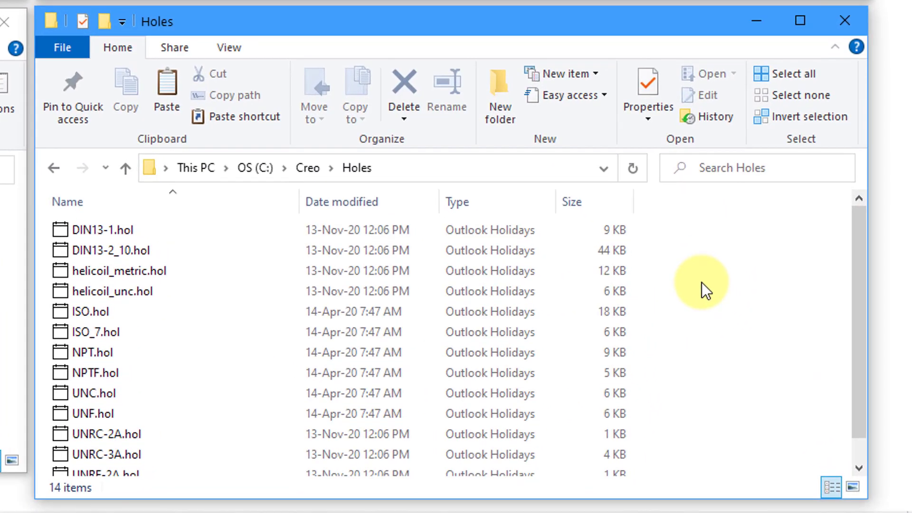
key("ctrl+v")
left_click_drag(855, 264, 721, 263)
Look over ISO.hol's file options in the Holes folder without changing anything, then go back to Creo
left_click(721, 263)
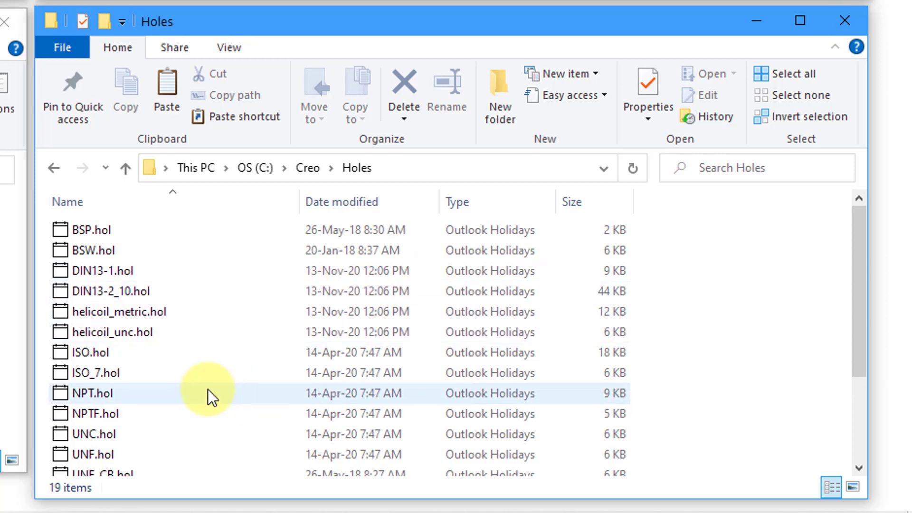
right_click(103, 359)
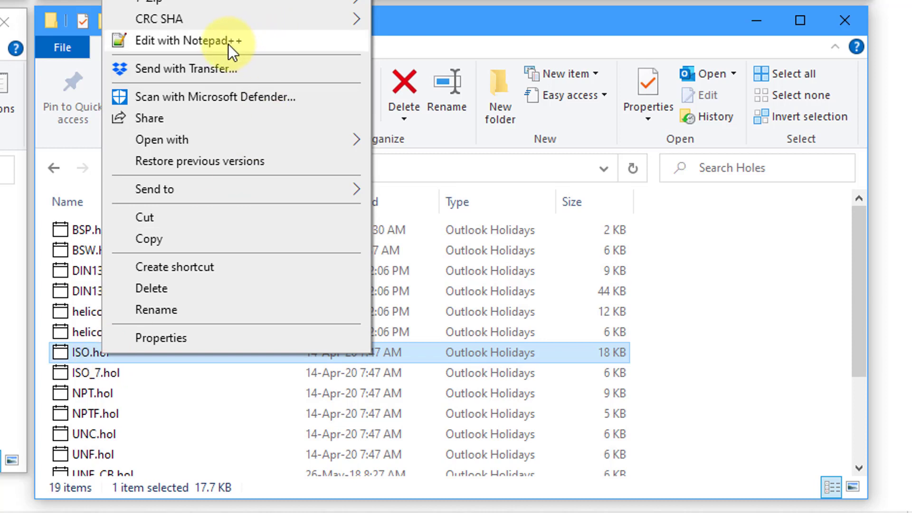
left_click(745, 296)
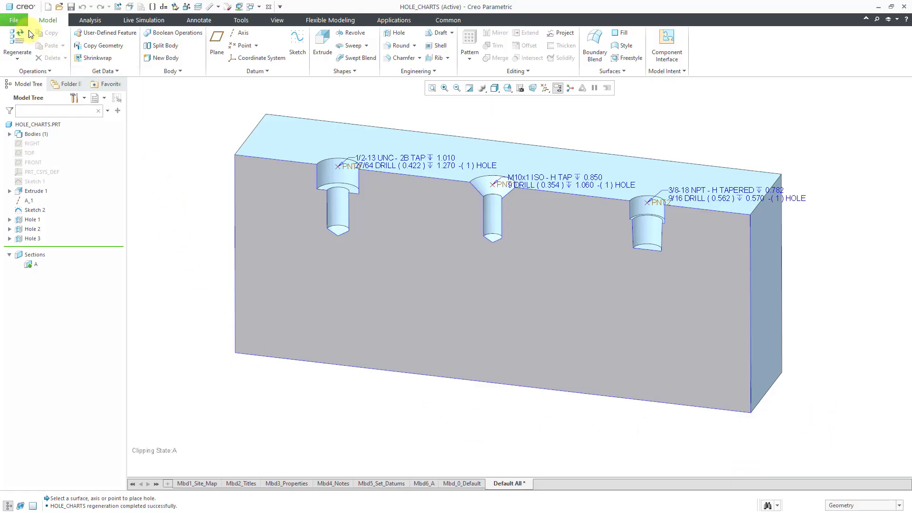
Show the Configuration Editor list of config.pro options under File > Options
left_click(14, 23)
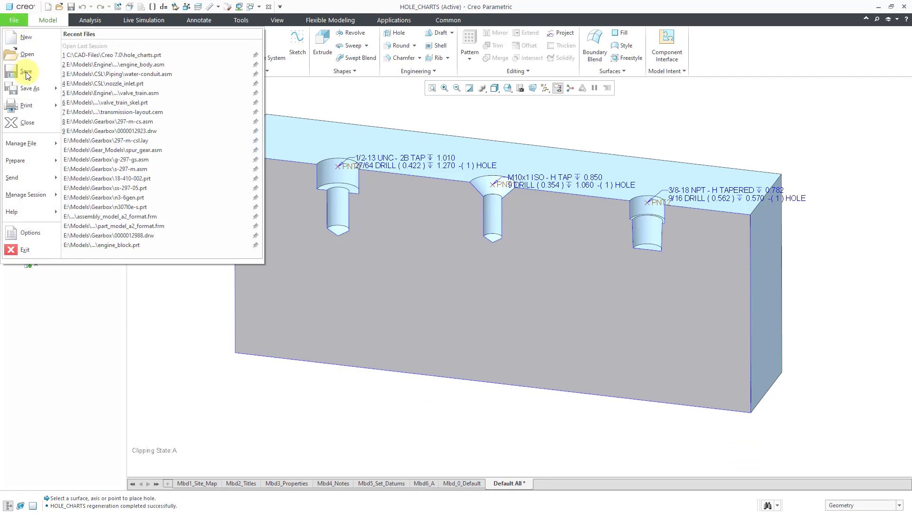
left_click(44, 228)
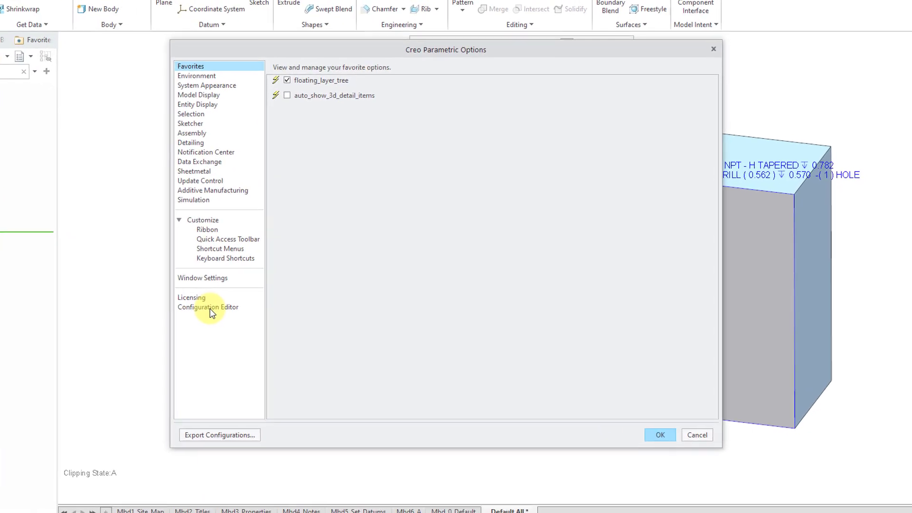
left_click(253, 308)
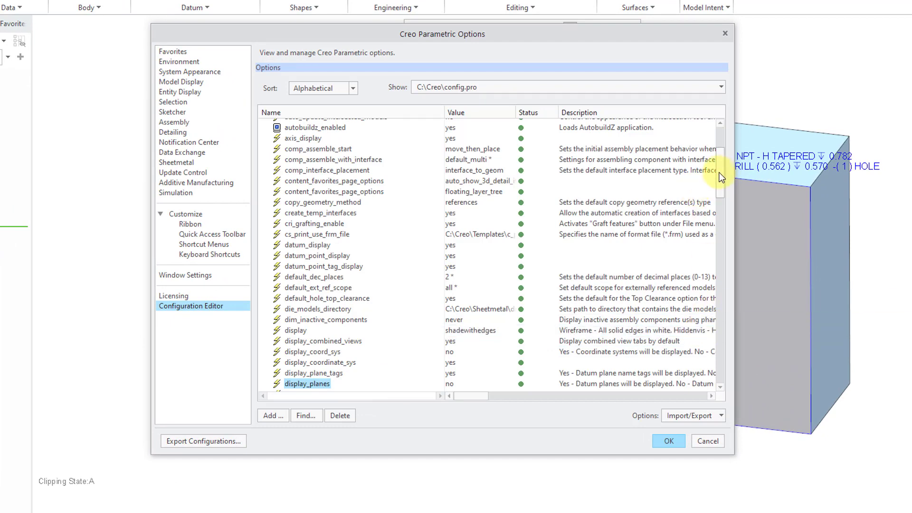
left_click_drag(719, 187, 710, 241)
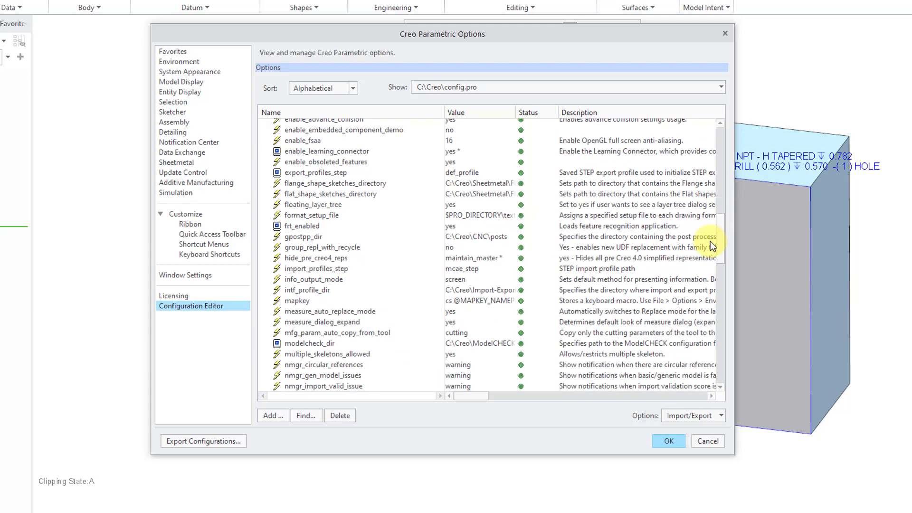
Search the config options for 'hole' and select hole_parameter_file_path
left_click(302, 415)
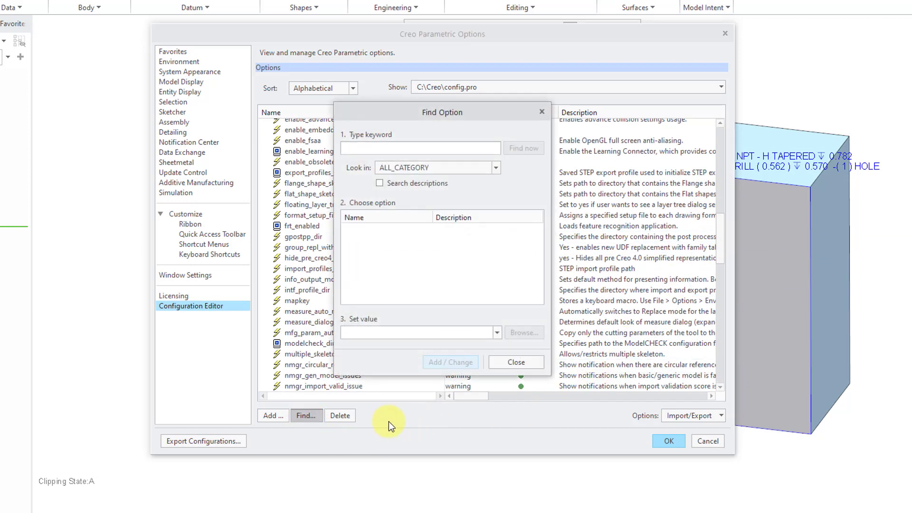
type("hole")
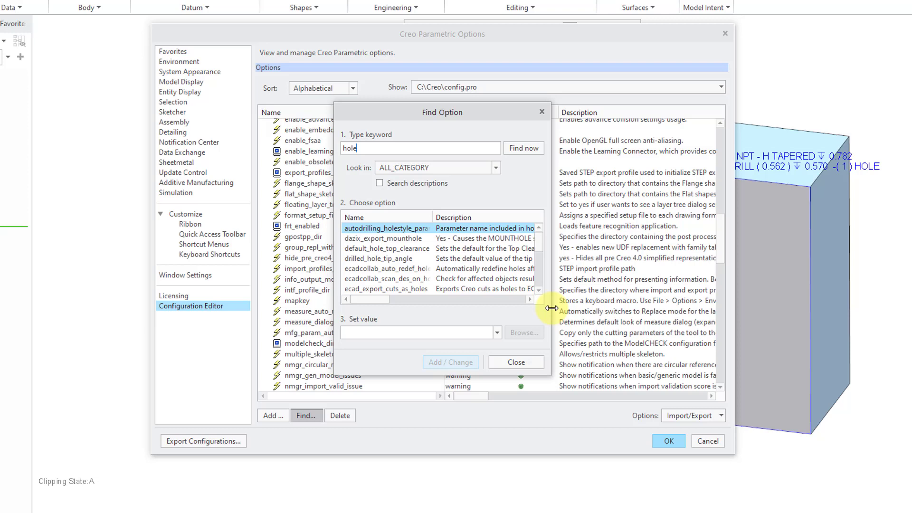
left_click_drag(552, 308, 789, 323)
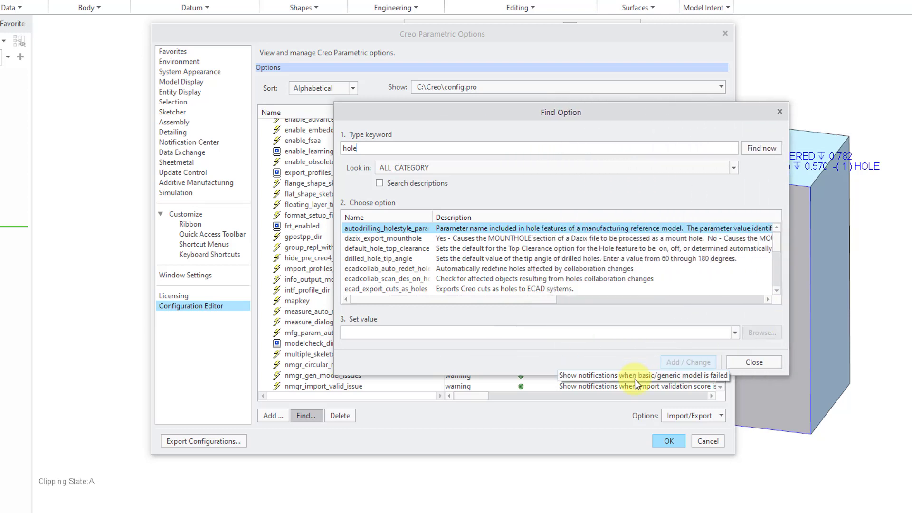
left_click_drag(634, 376, 633, 488)
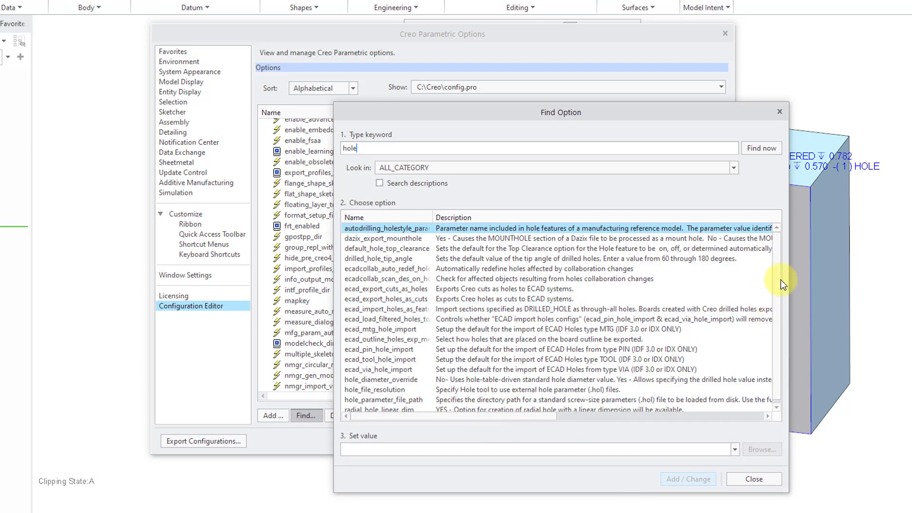
left_click_drag(779, 283, 776, 298)
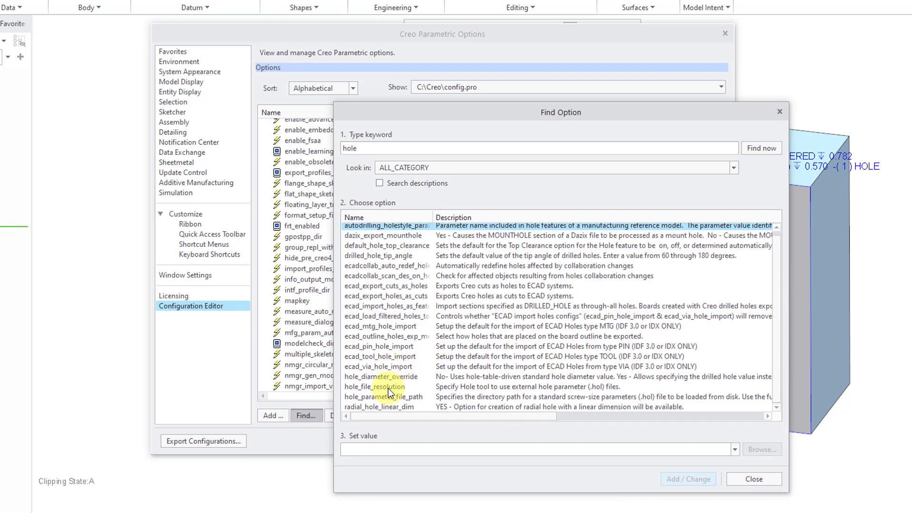
left_click(385, 396)
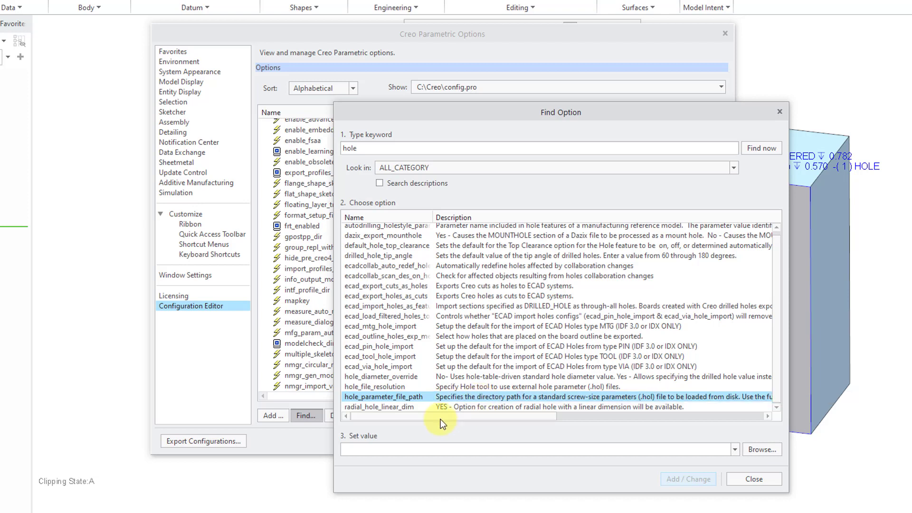
Set hole_parameter_file_path's value to the C:\Creo\Holes folder and apply it
left_click(759, 450)
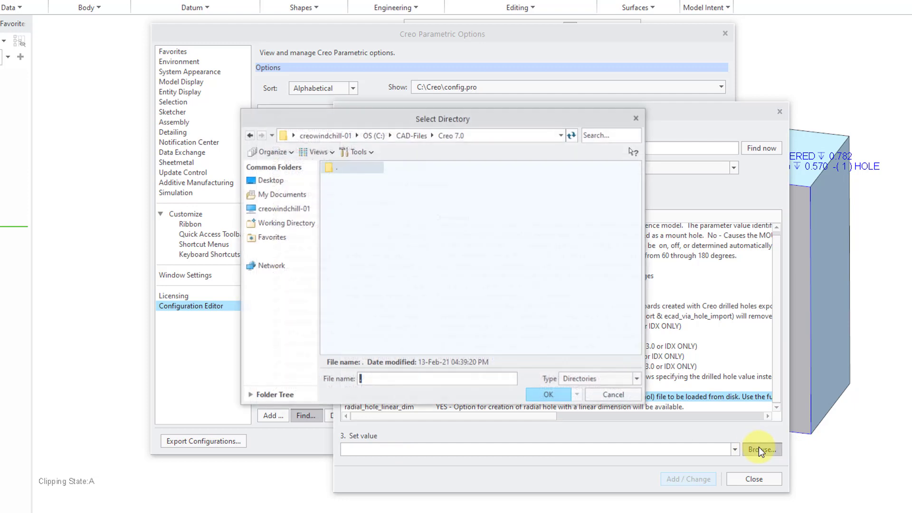
left_click(373, 135)
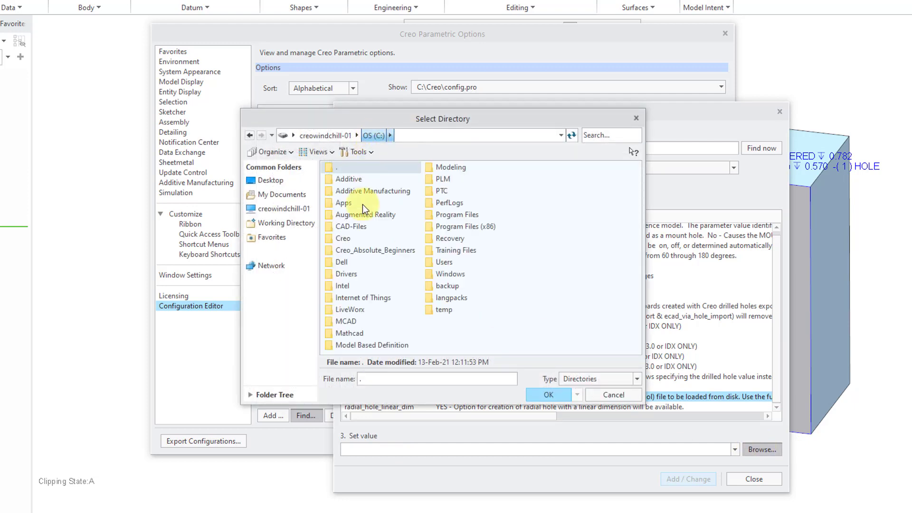
double_click(349, 240)
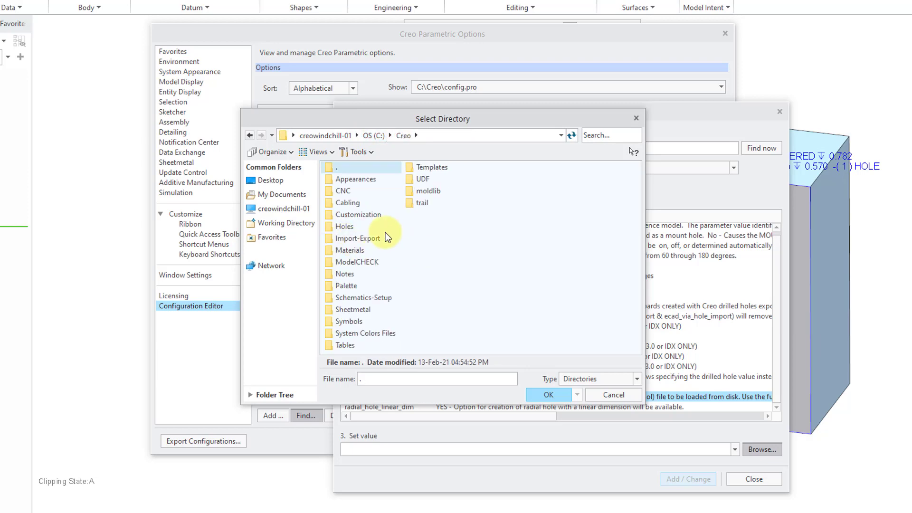
double_click(355, 227)
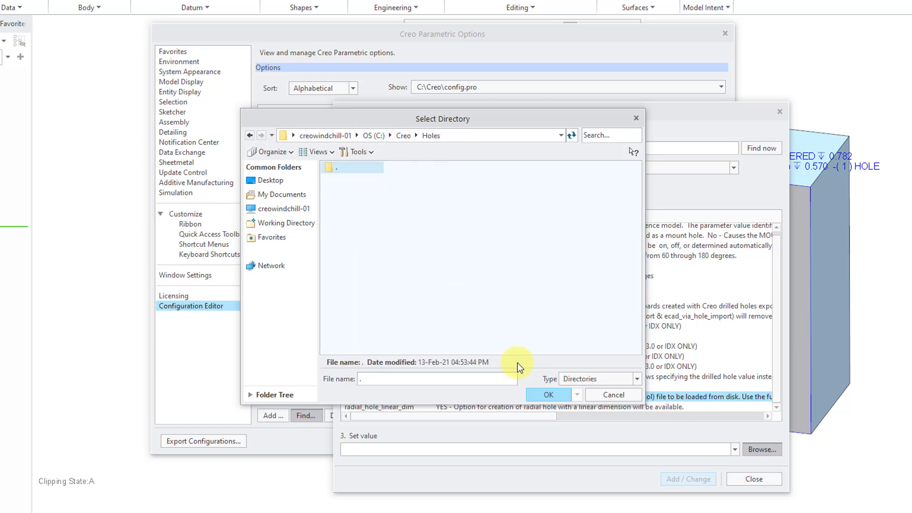
left_click(549, 395)
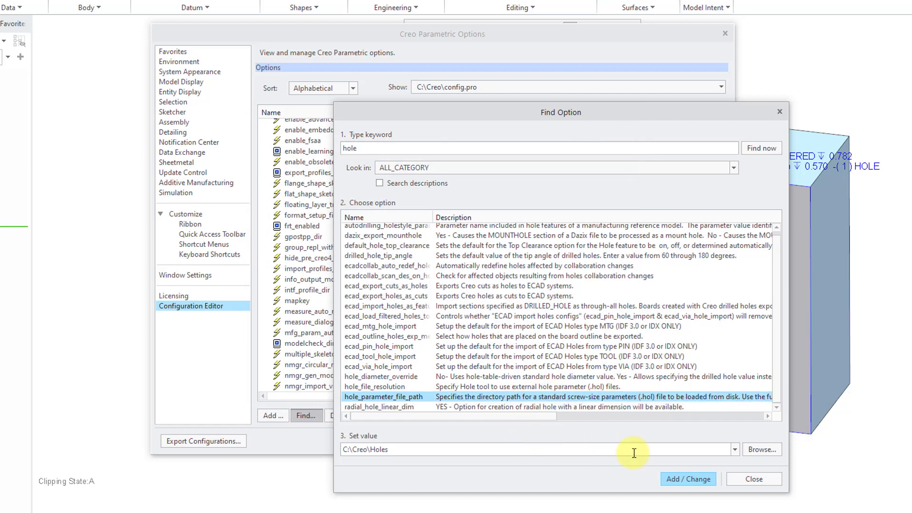
left_click(703, 478)
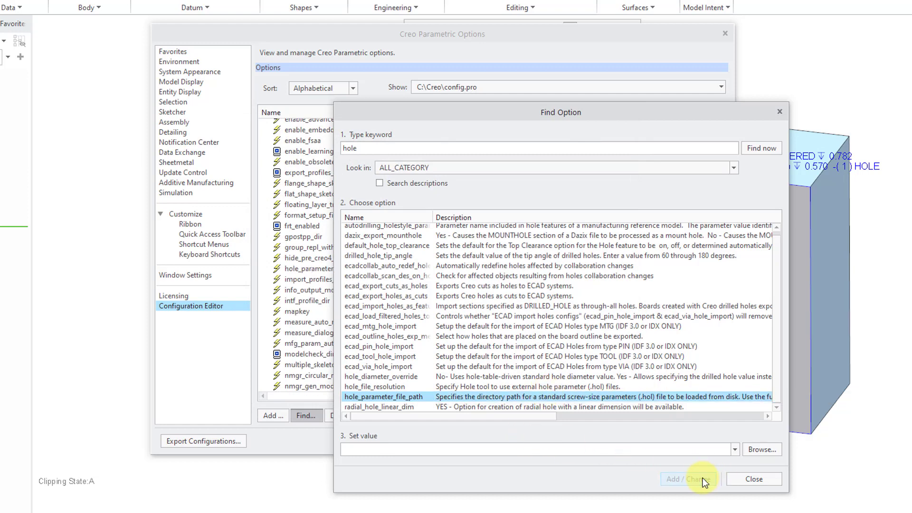
Export the current options as config.pro in C:\Creo and close the Options dialog
left_click(750, 479)
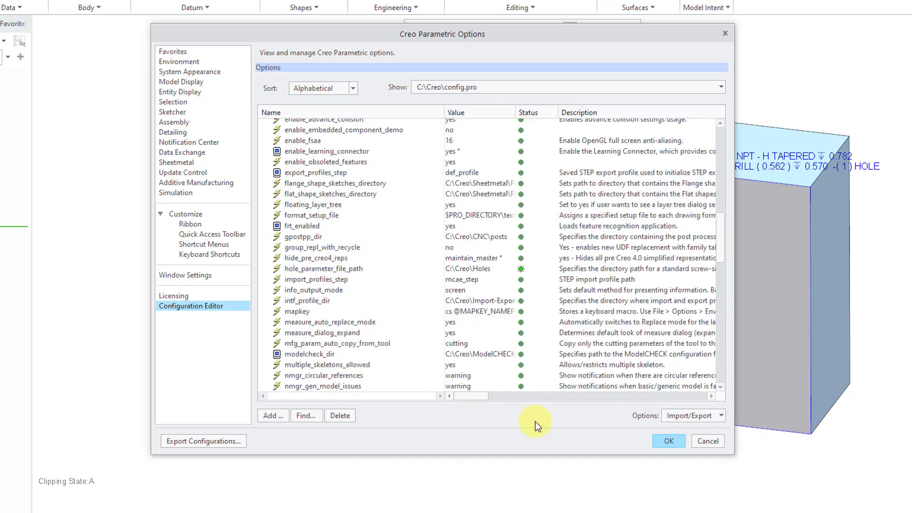
left_click_drag(720, 234, 720, 232)
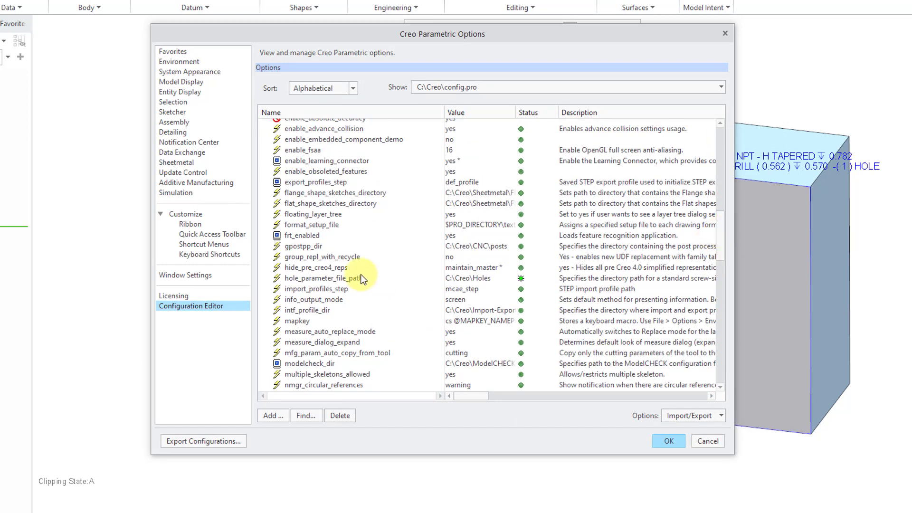
mouse_move(522, 284)
left_click(692, 416)
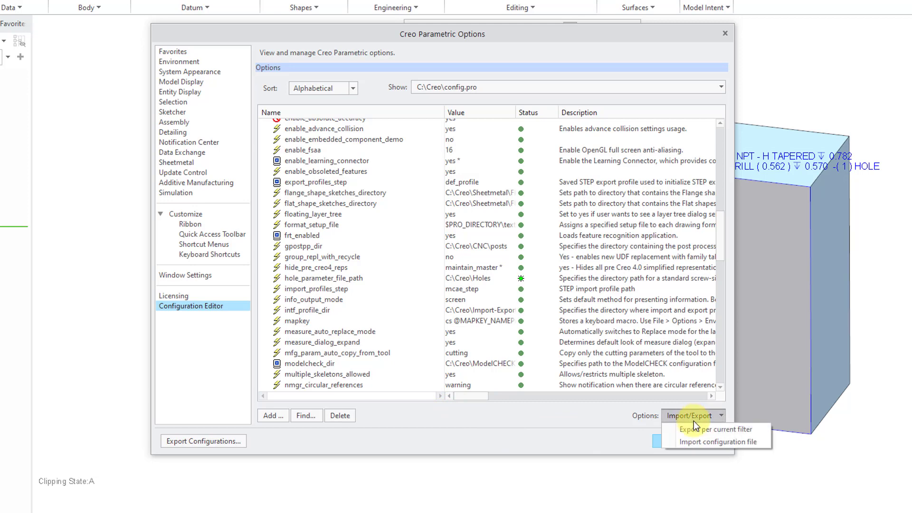
left_click(696, 430)
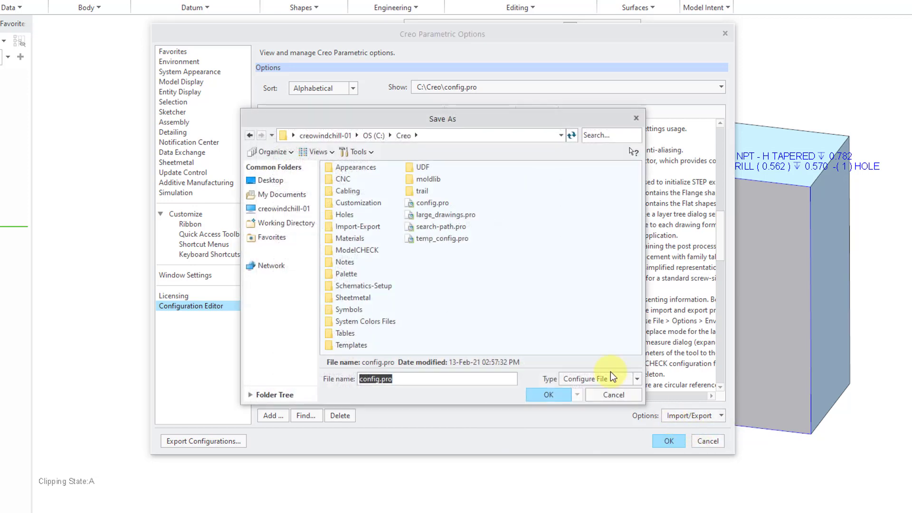
left_click(552, 395)
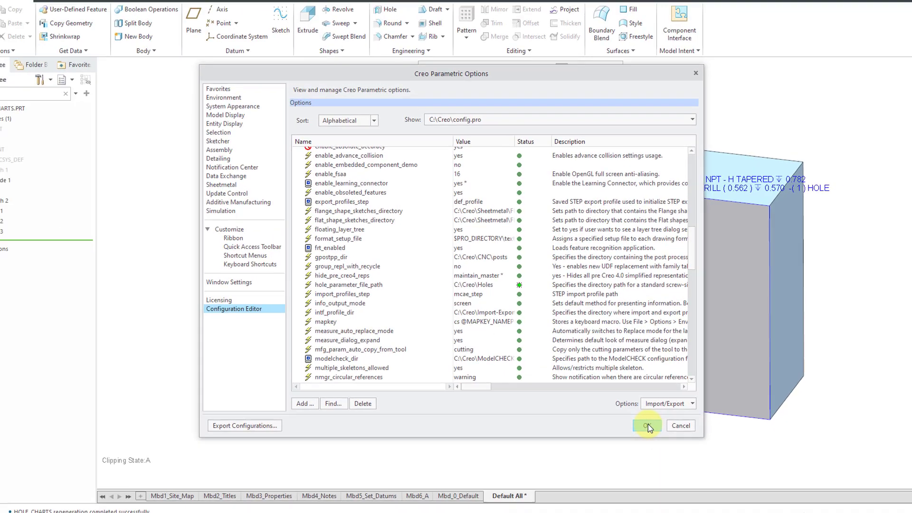
left_click(647, 426)
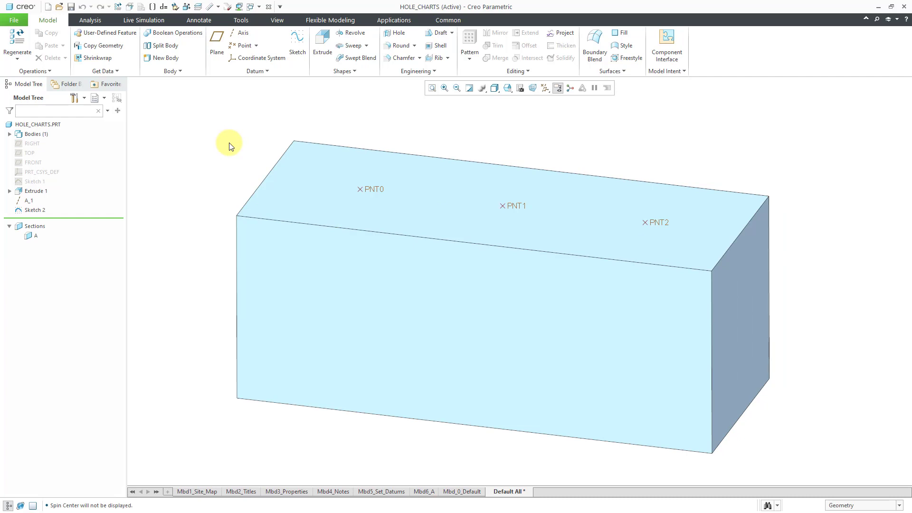
Start a standard tapped hole and review its thread types, leaving UNC selected
left_click(392, 34)
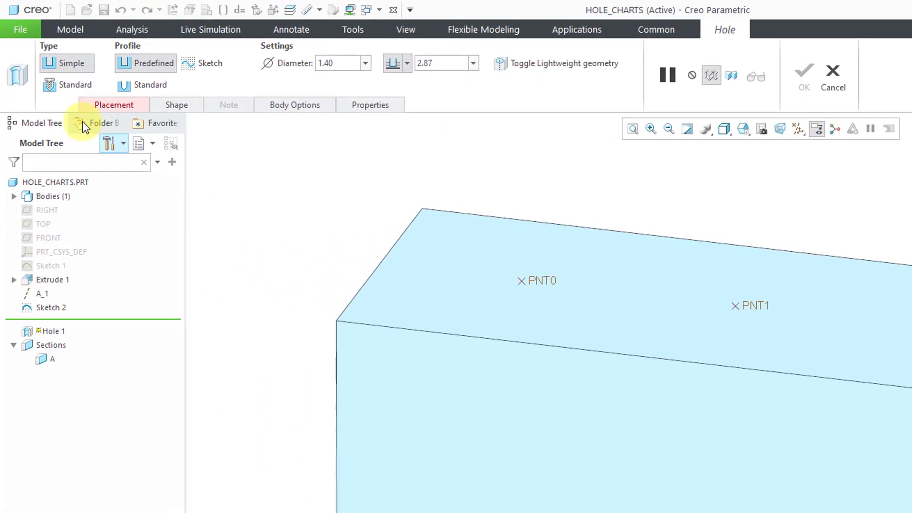
left_click(63, 83)
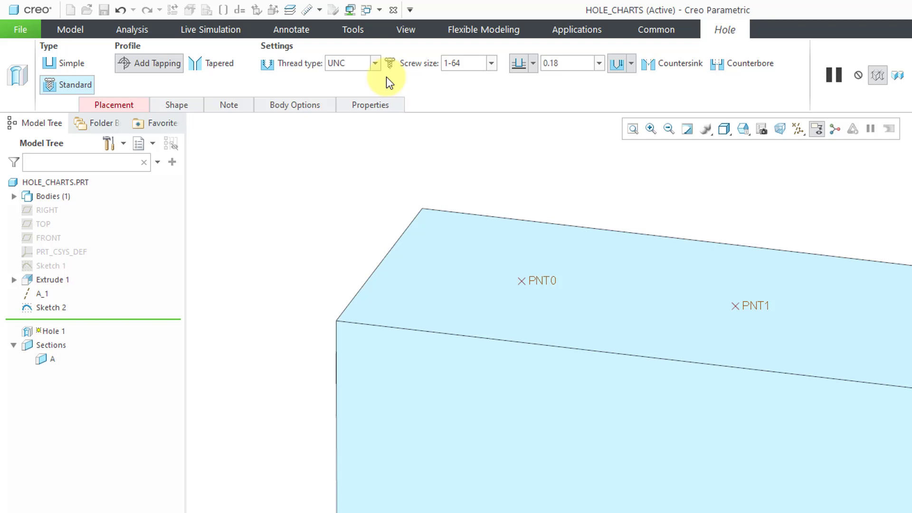
left_click(375, 63)
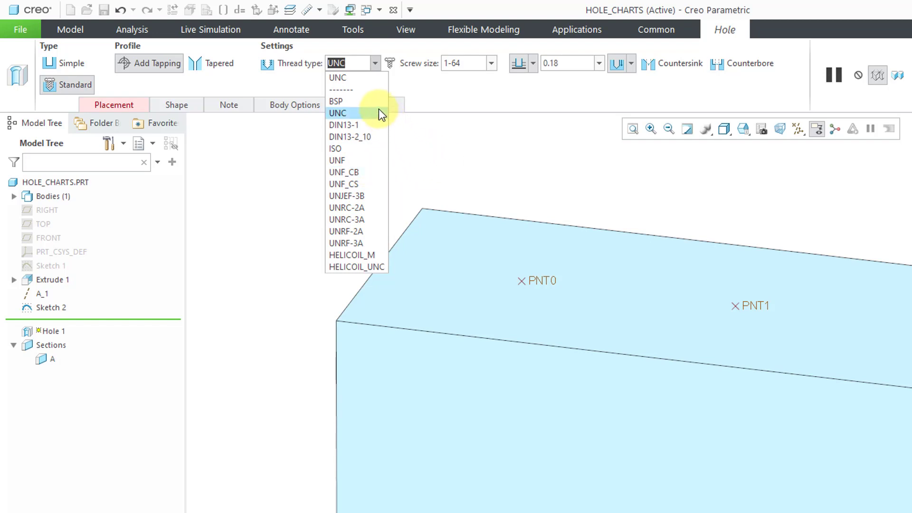
left_click(484, 172)
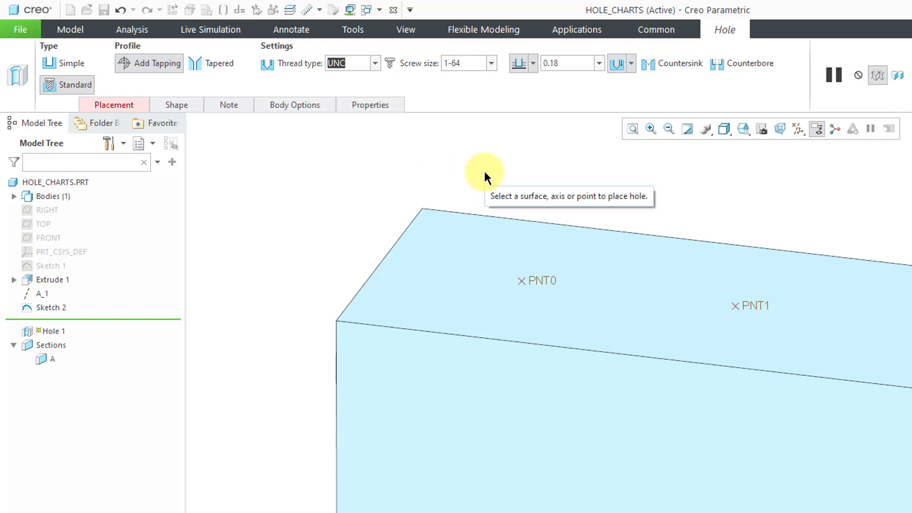